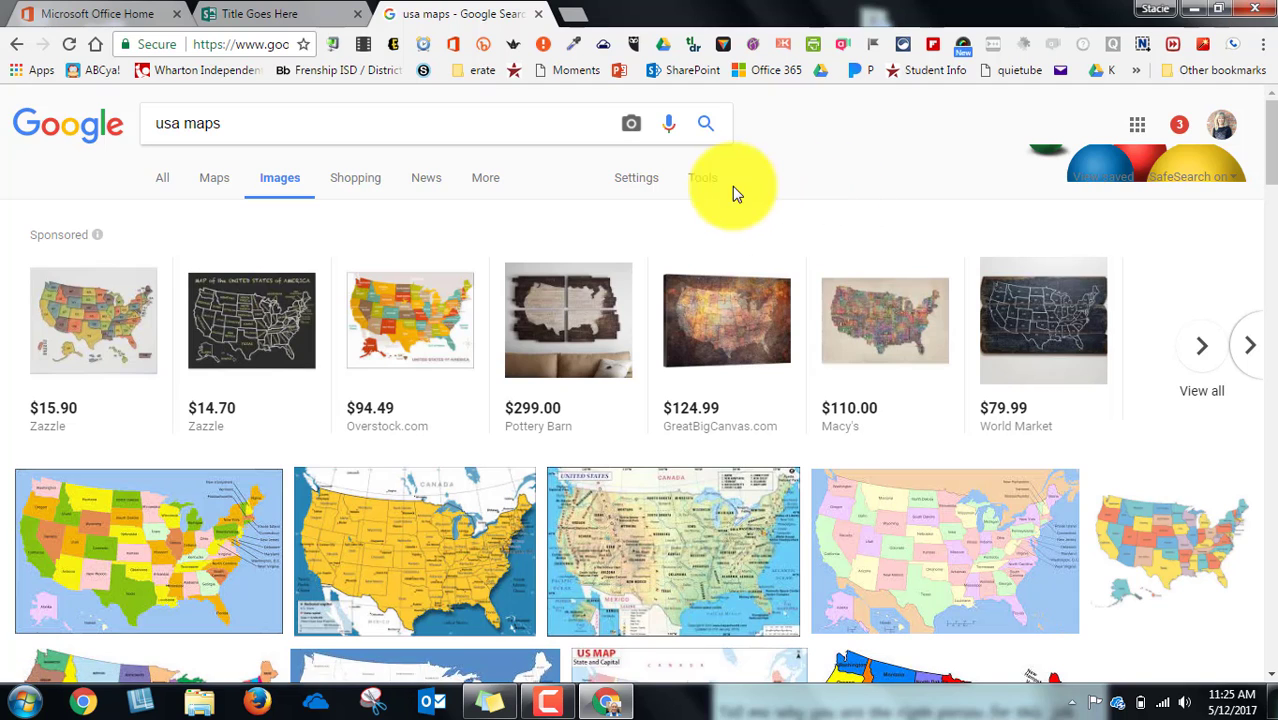
# Step: Filter the USA map image results by usage rights to those labeled for reuse
pyautogui.click(701, 187)
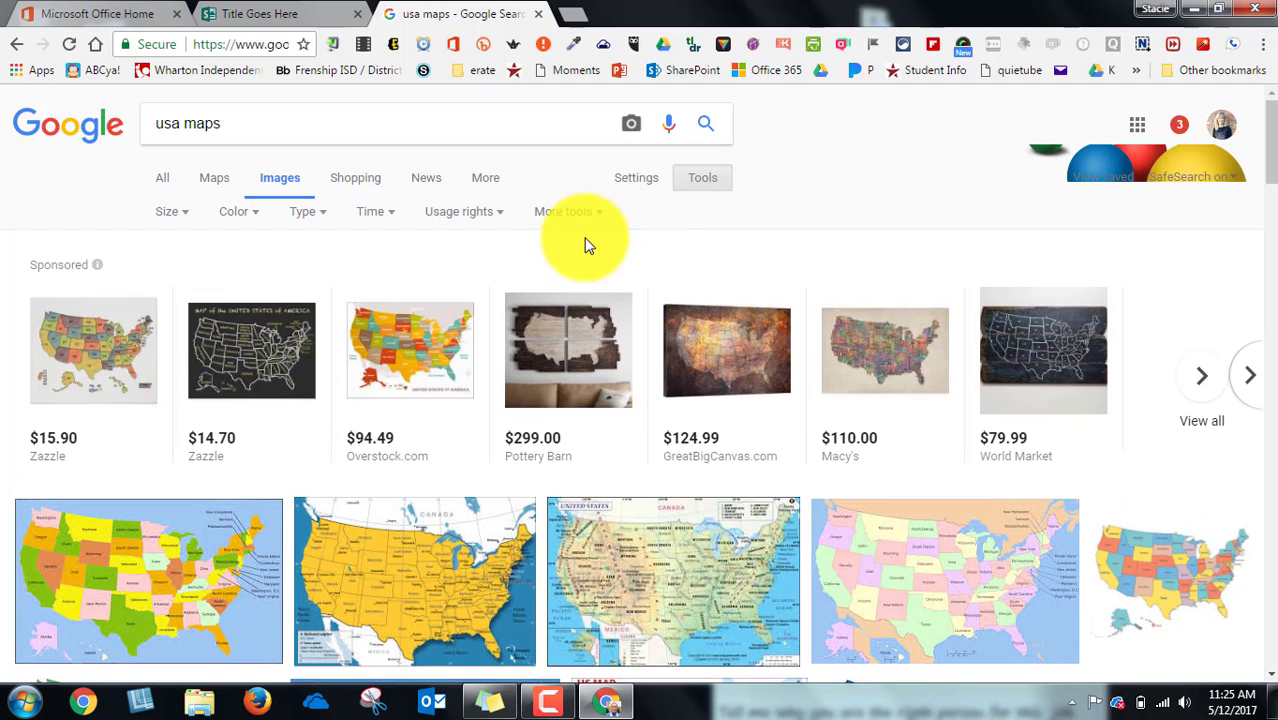
pyautogui.click(497, 218)
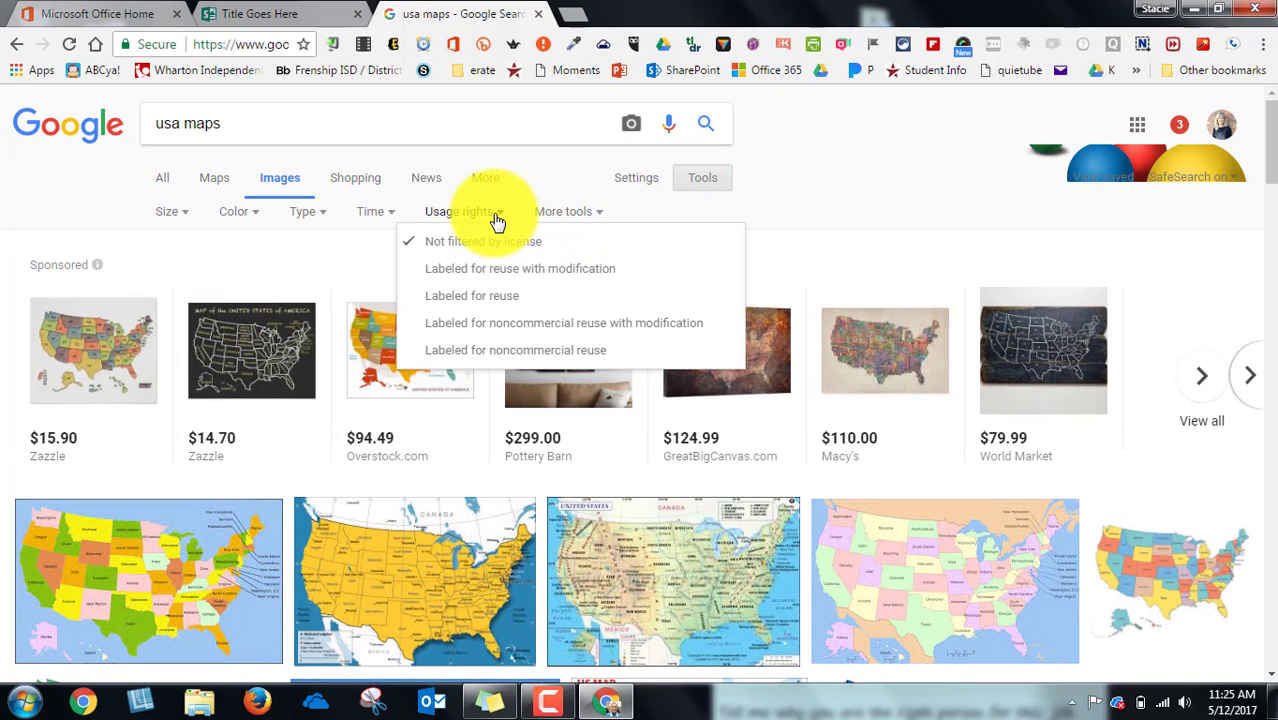
pyautogui.click(489, 298)
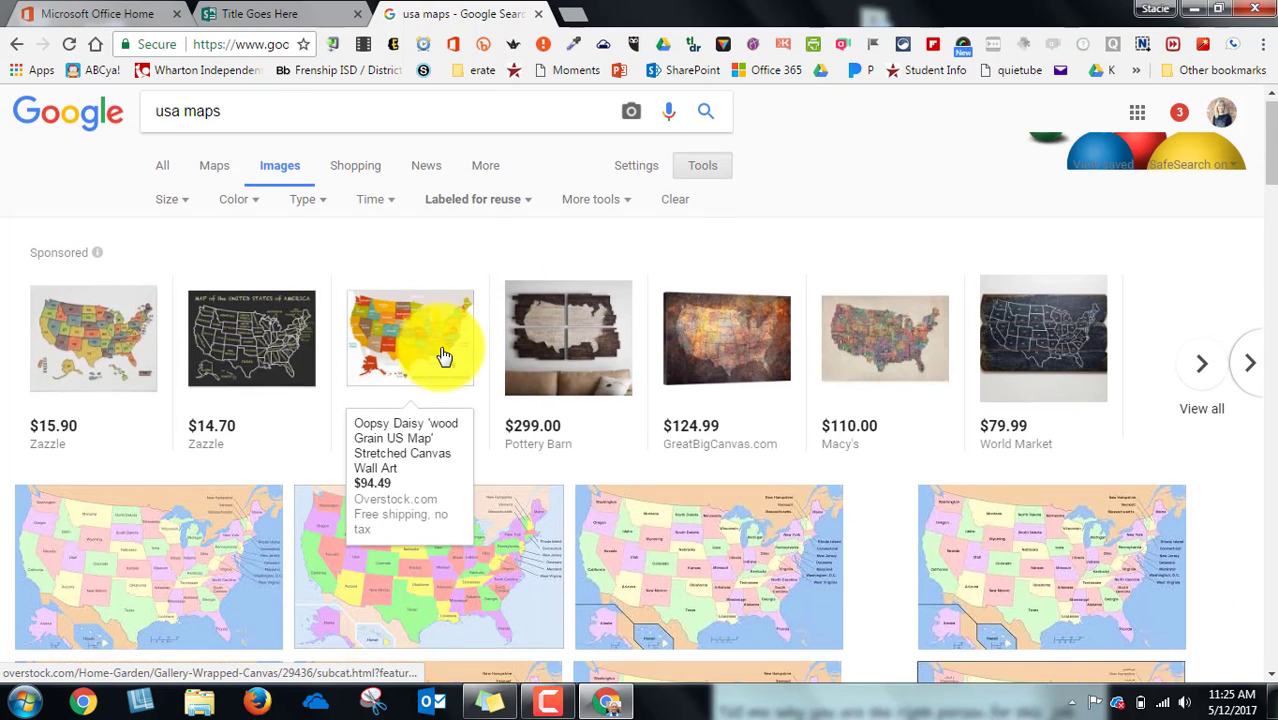
# Step: Browse the filtered maps and open the full-size Wikimedia Commons image of the USA map showing state names
pyautogui.scroll(-2, 443, 353)
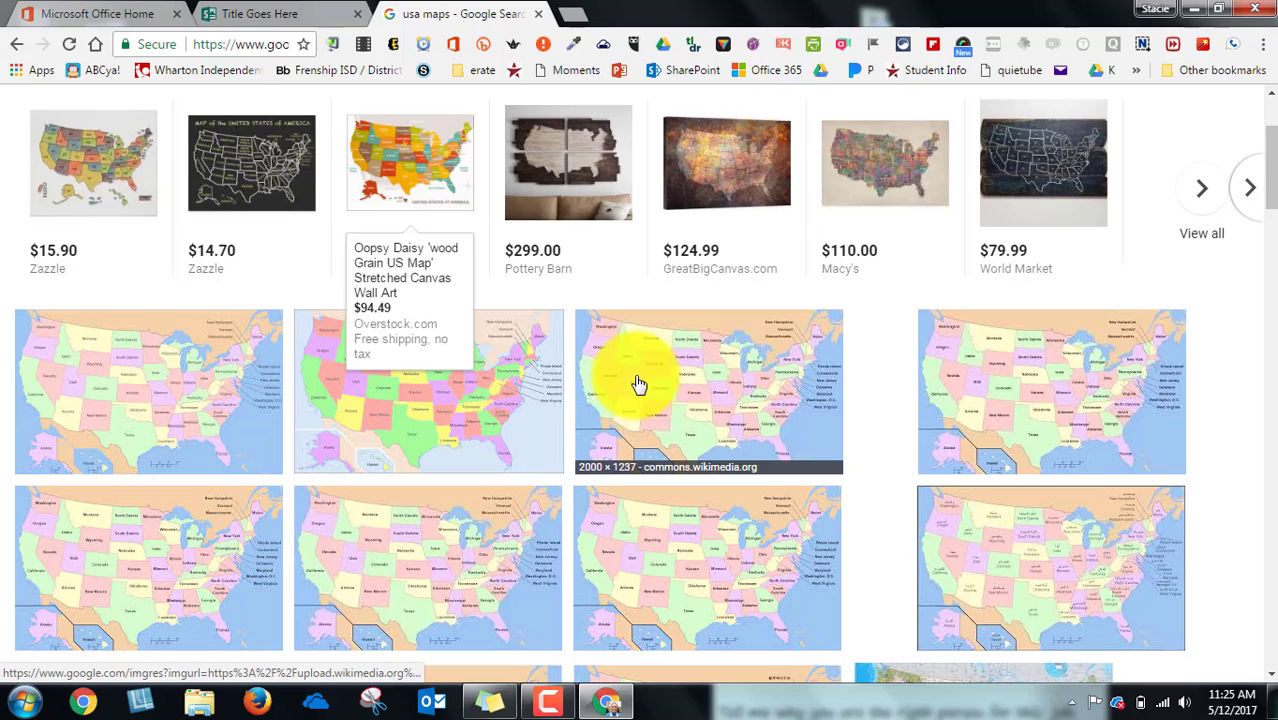
pyautogui.scroll(-5, 639, 384)
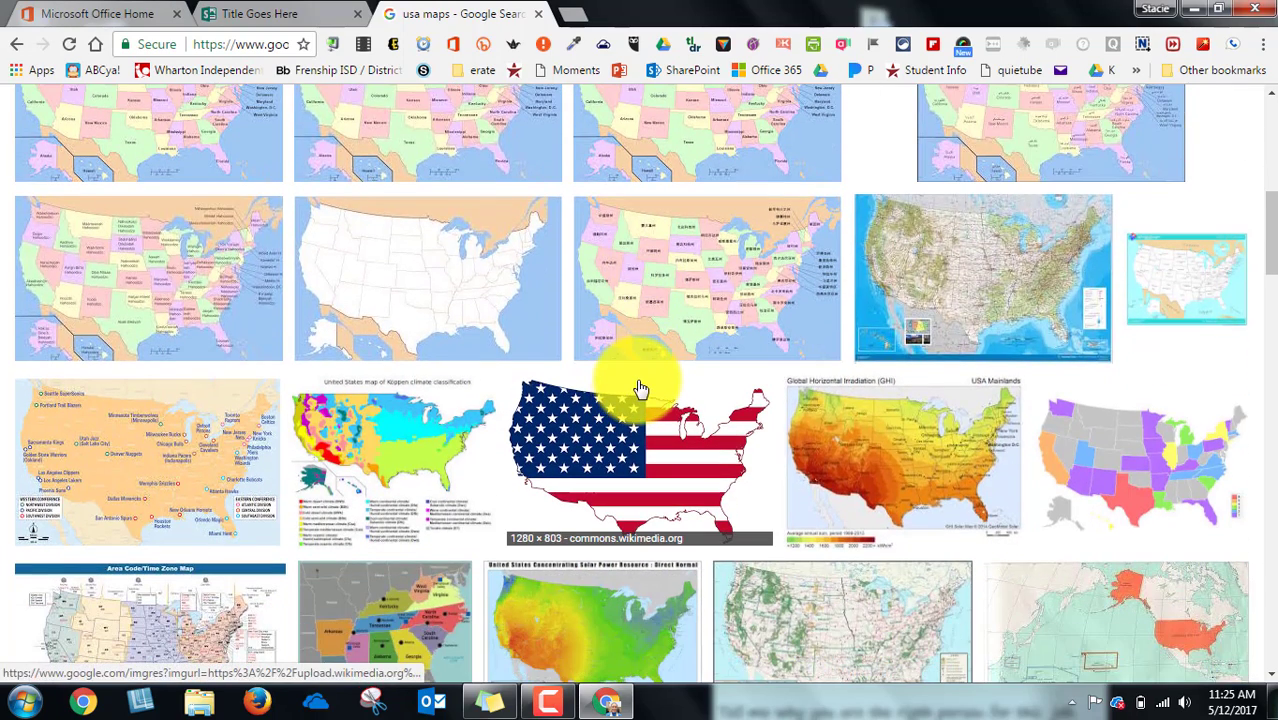
pyautogui.scroll(-1, 641, 388)
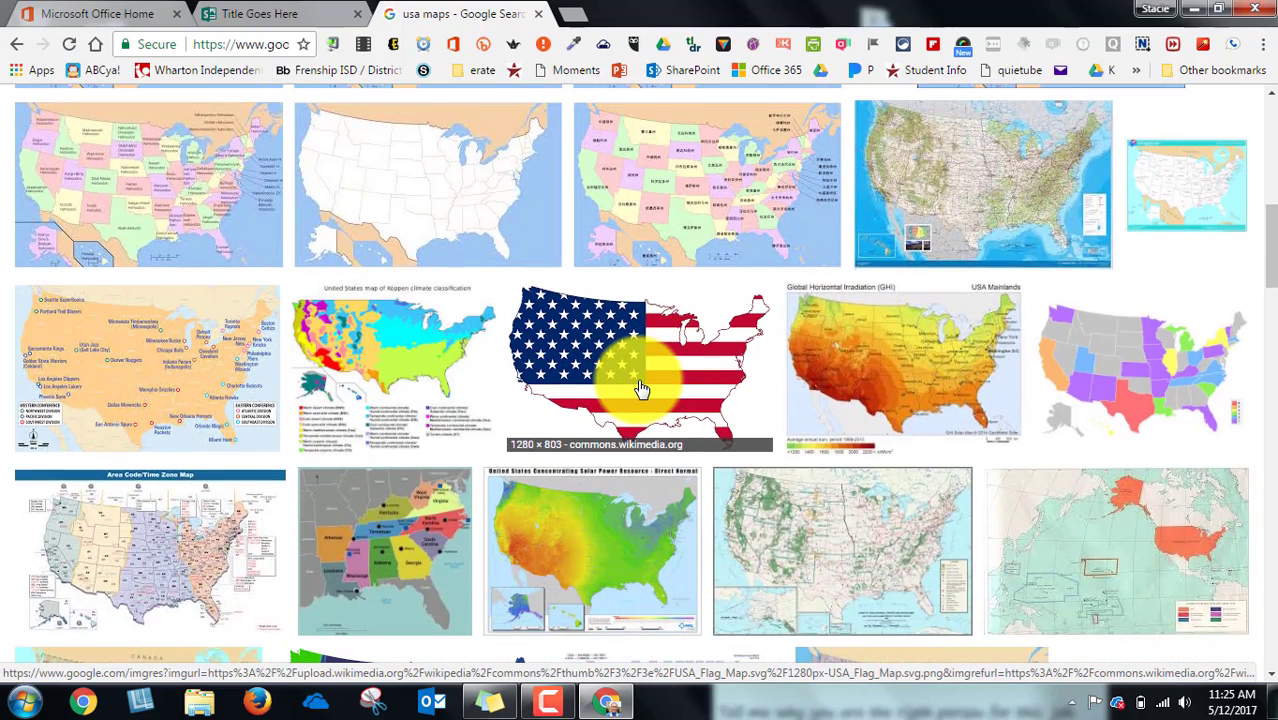
pyautogui.scroll(5, 720, 388)
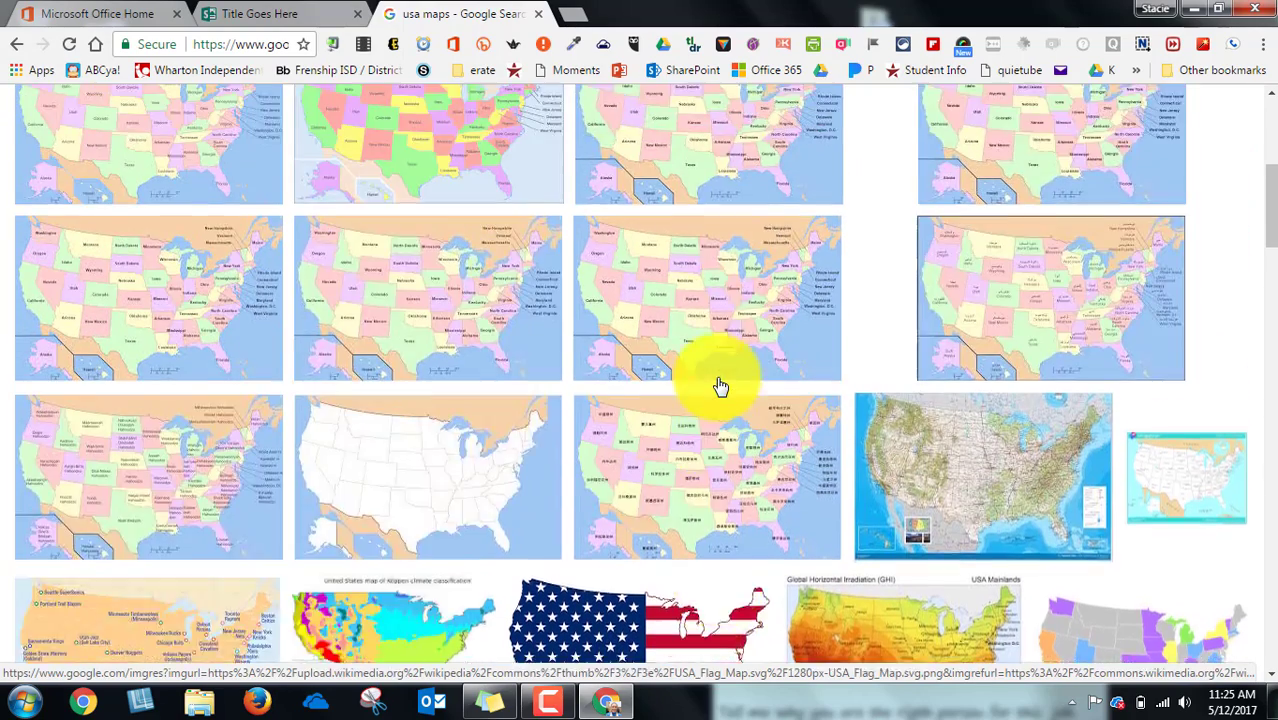
pyautogui.scroll(2, 718, 387)
pyautogui.scroll(-1, 693, 399)
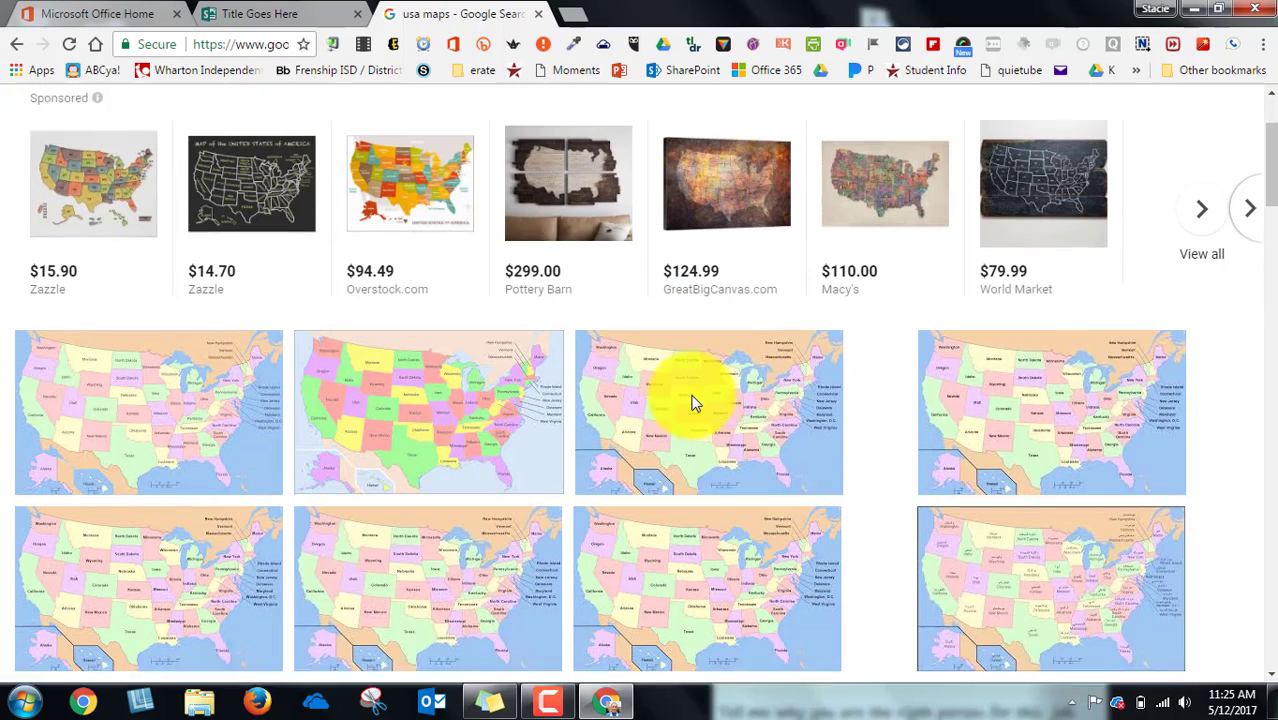
pyautogui.click(460, 409)
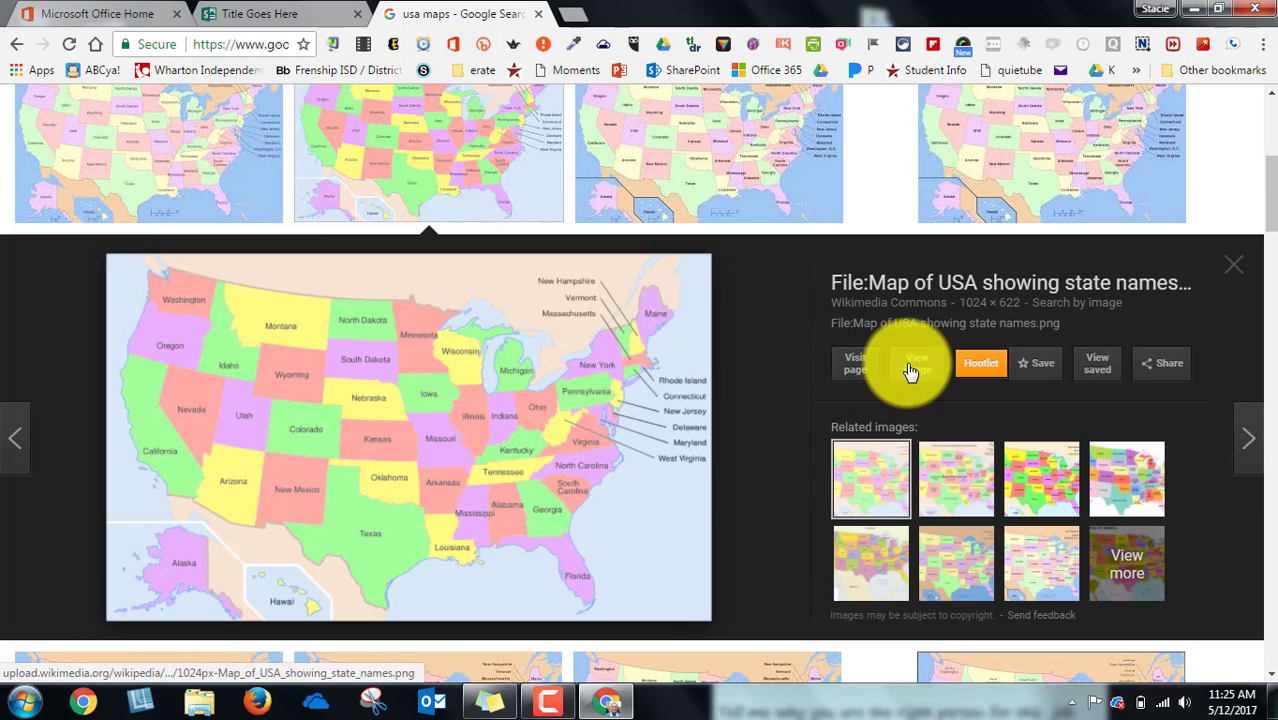
pyautogui.click(913, 368)
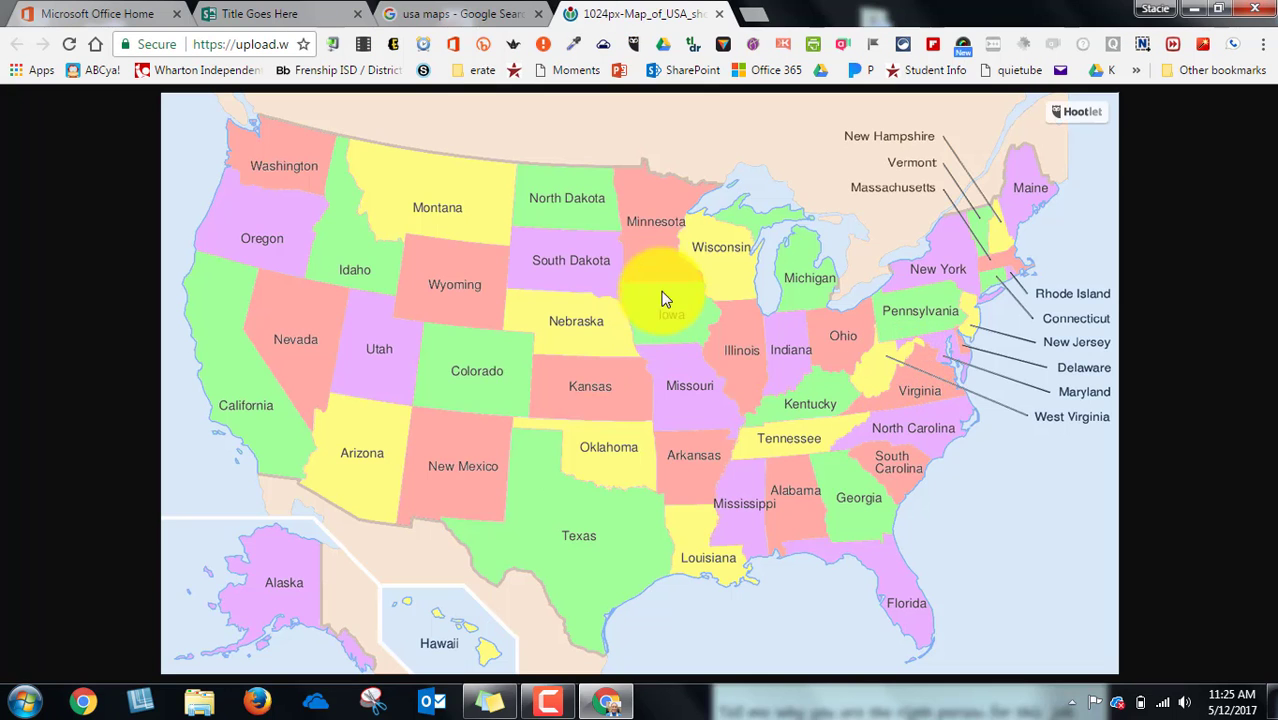
# Step: Save the map image to the Desktop as the PNG file 1024px-Map_of_USA_showing_state_names
pyautogui.rightClick(658, 267)
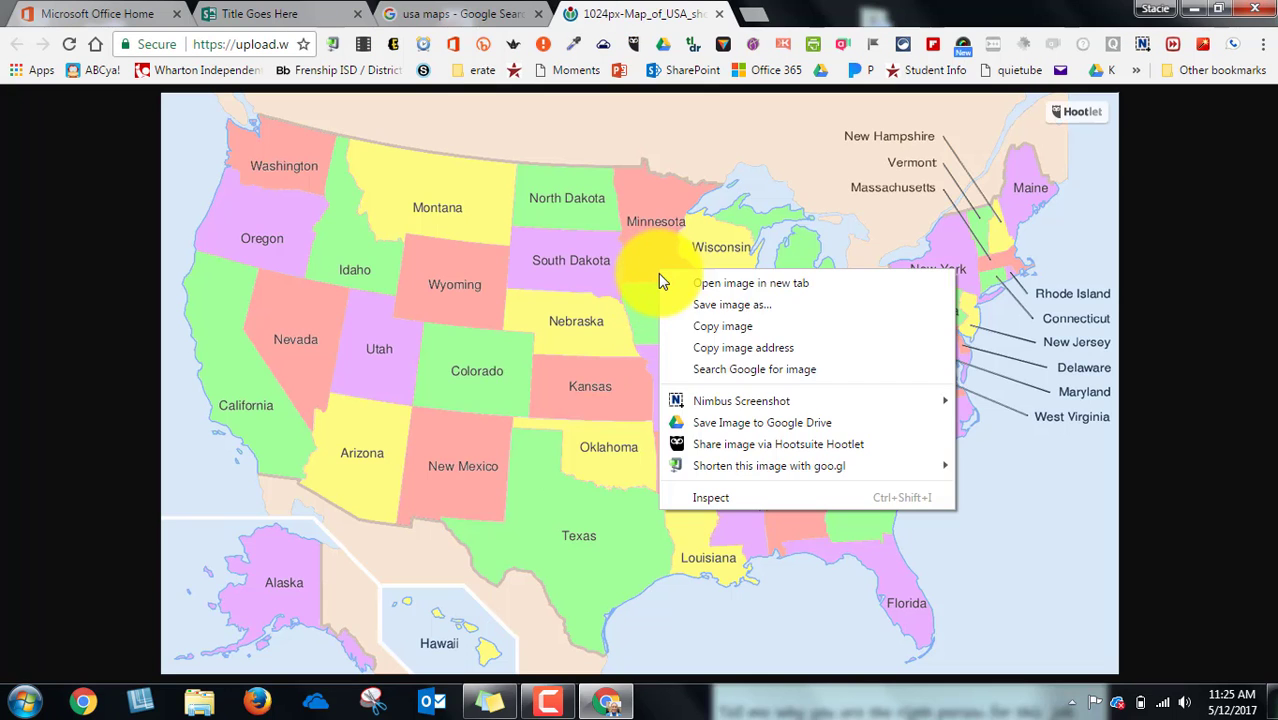
pyautogui.click(732, 314)
pyautogui.rightClick(733, 313)
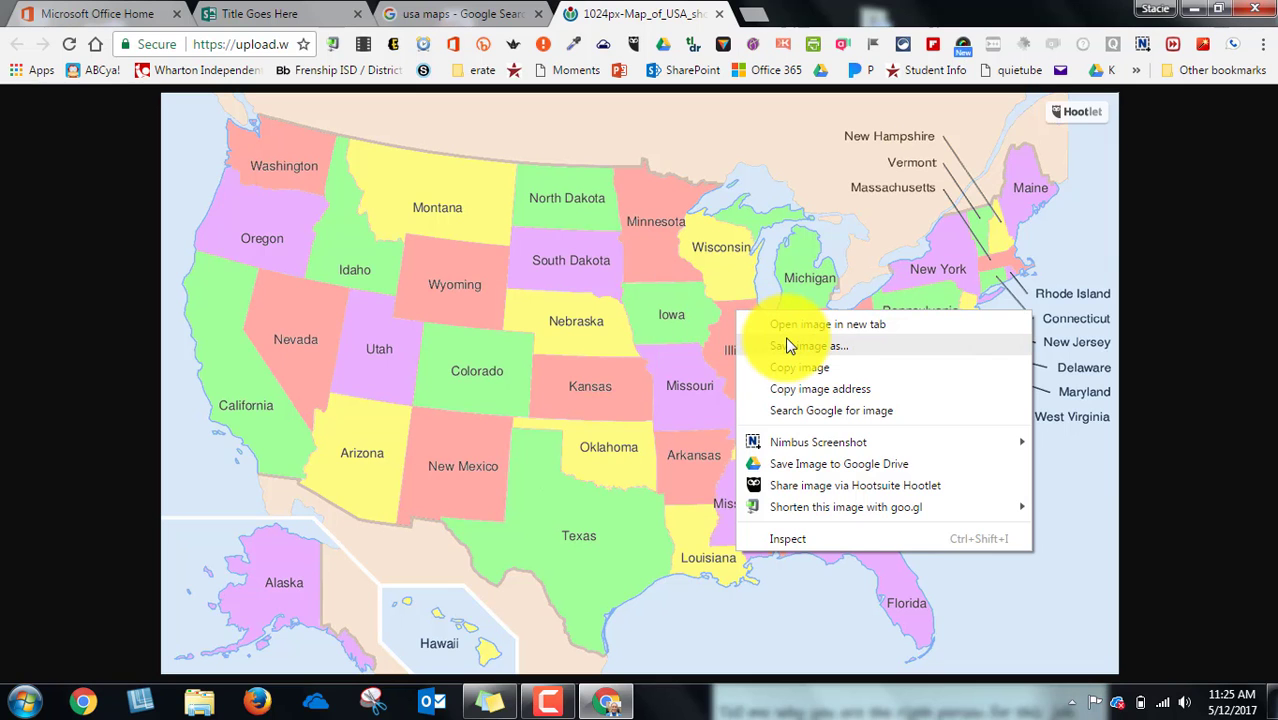
pyautogui.click(785, 336)
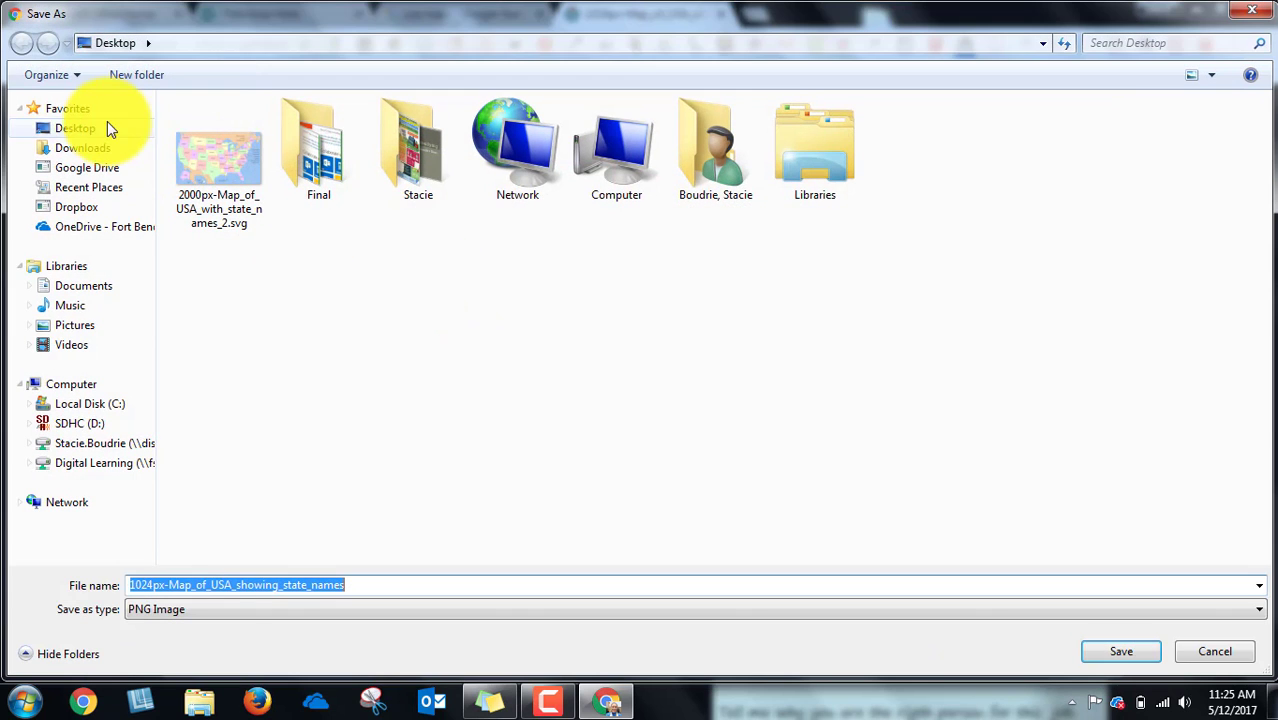
pyautogui.click(85, 133)
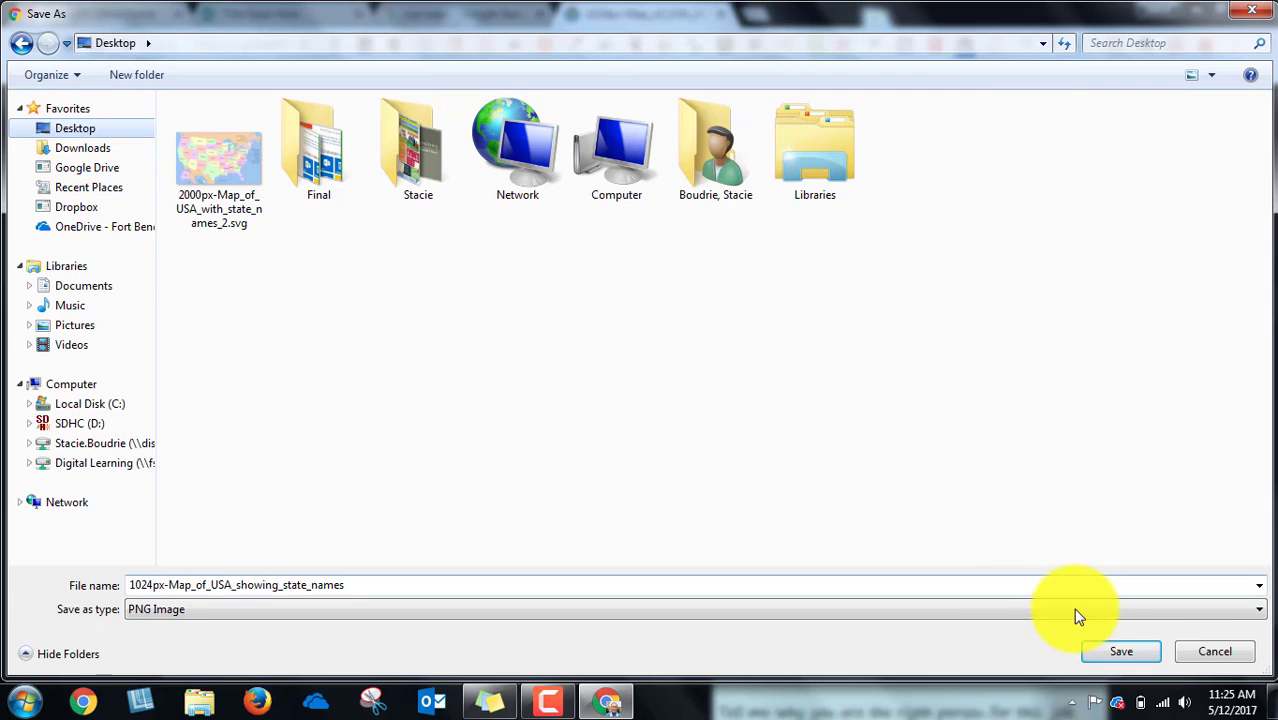
pyautogui.click(1121, 653)
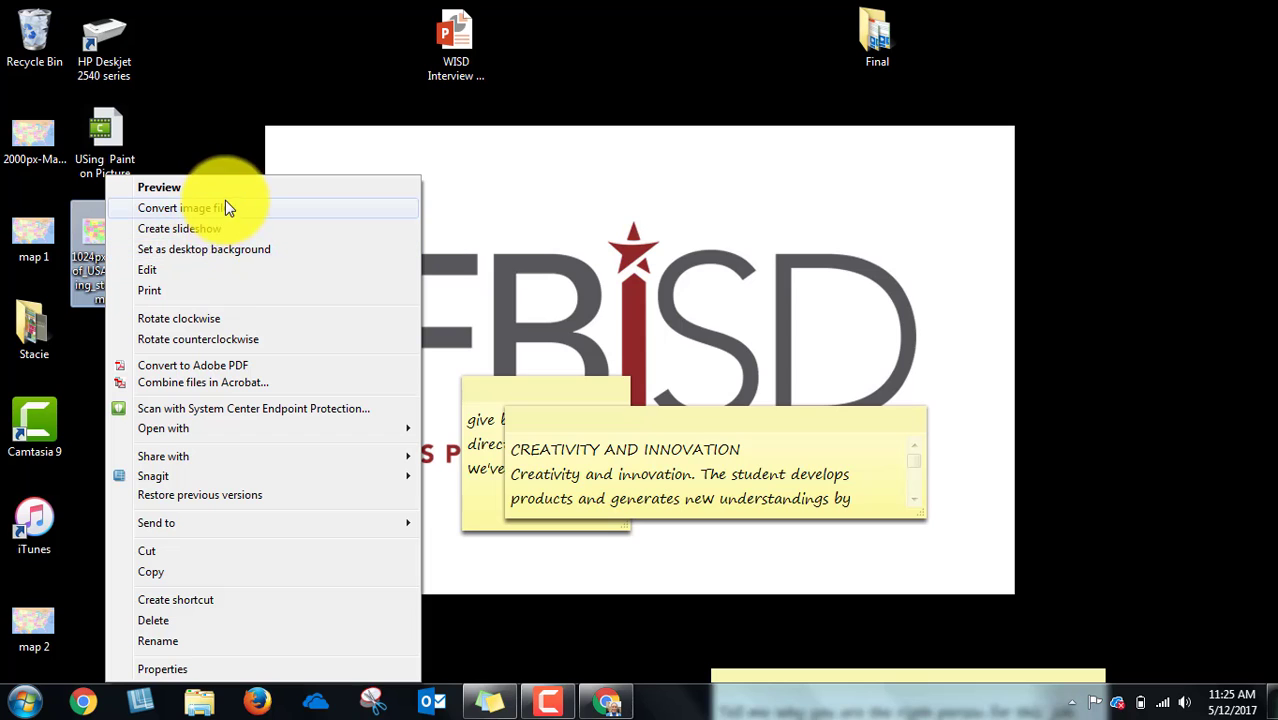
# Step: Open the saved map in Paint and draw an indigo Pencil line of the third thickness from the New York City area to northern Illinois
pyautogui.moveTo(225, 427)
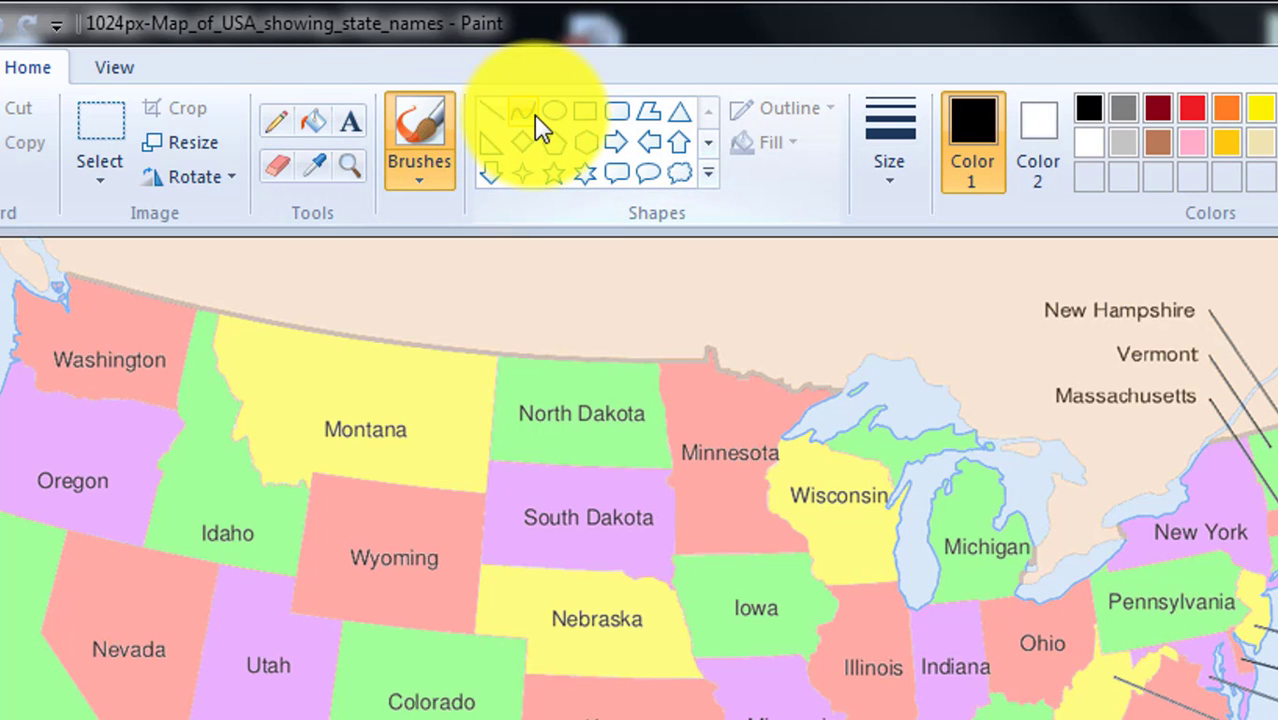
pyautogui.click(276, 120)
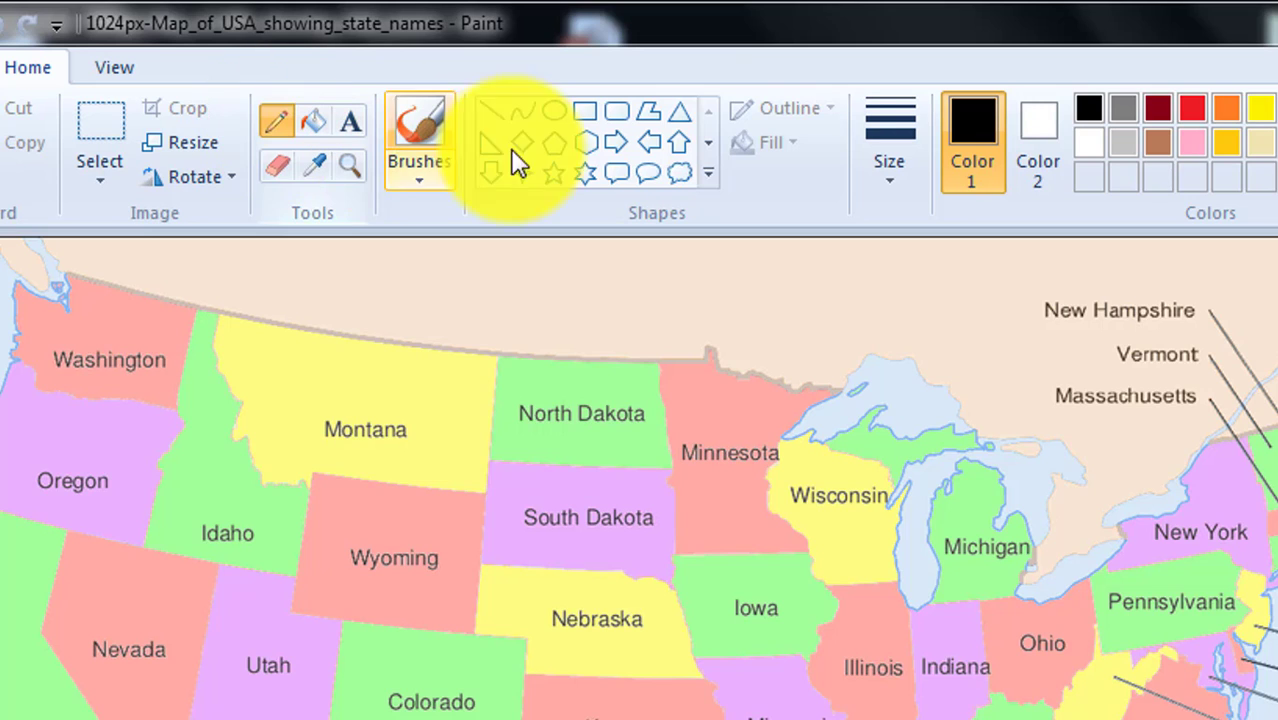
pyautogui.click(884, 182)
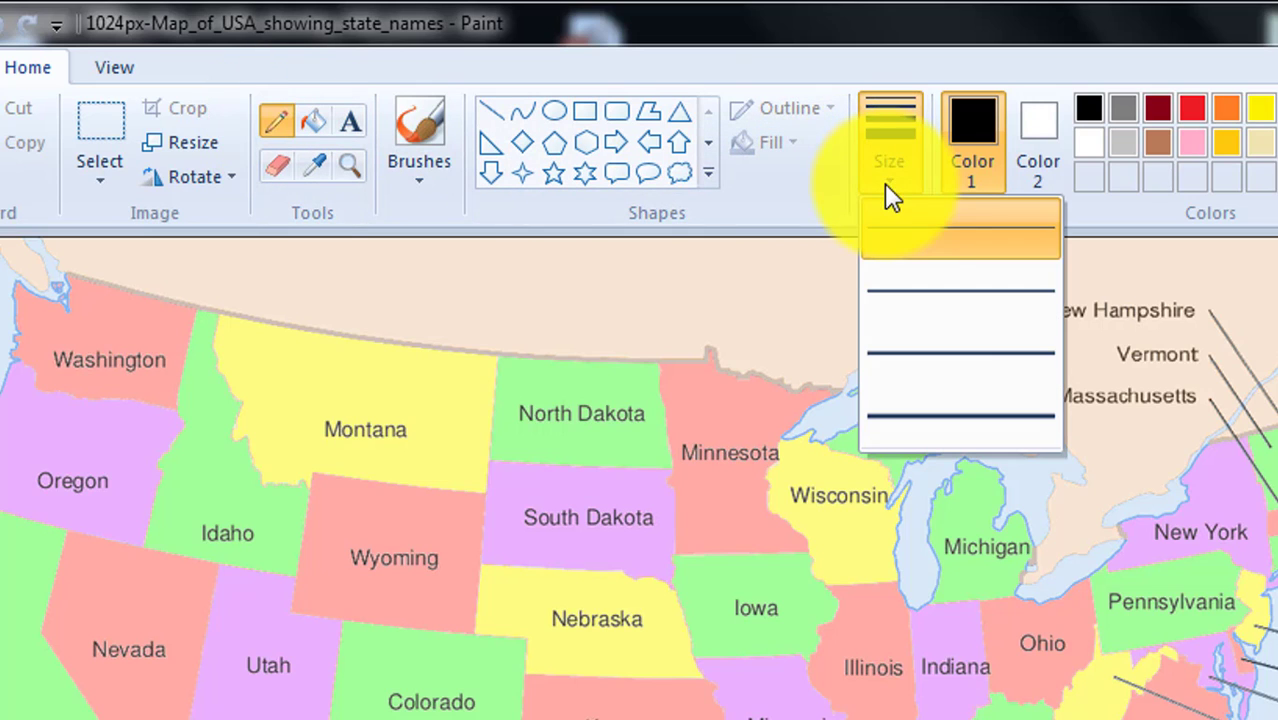
pyautogui.click(913, 350)
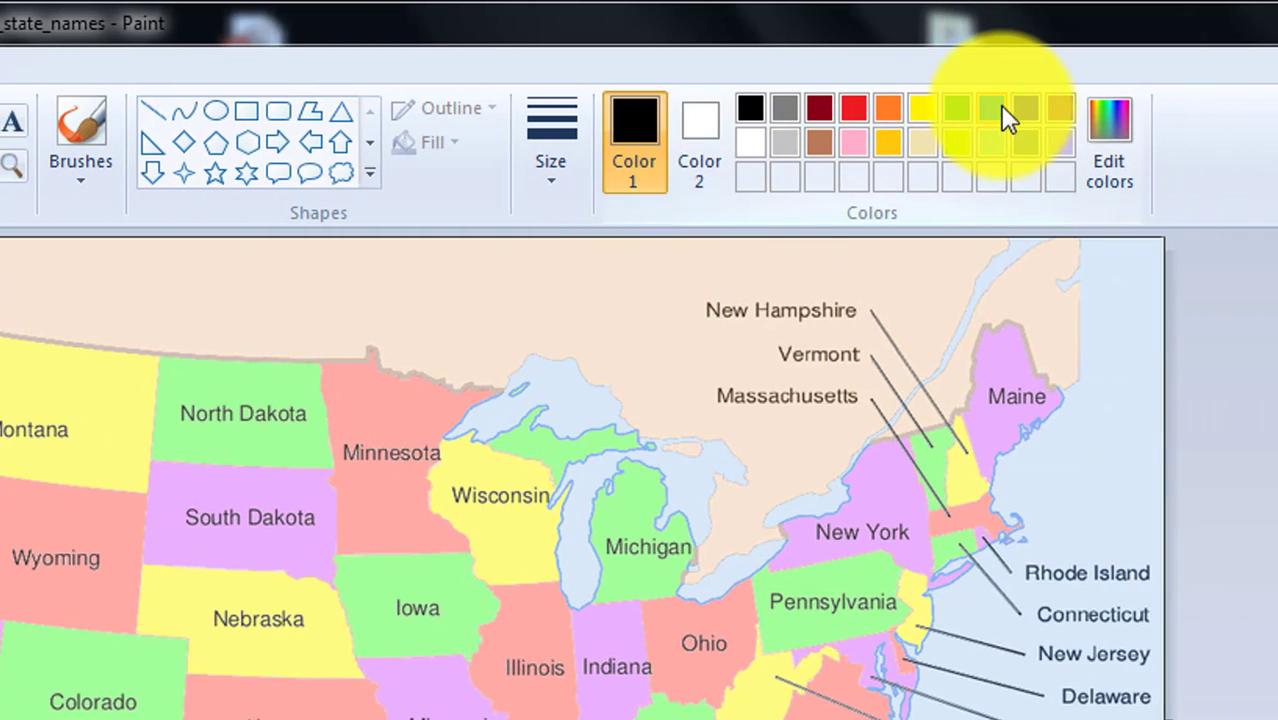
pyautogui.click(1020, 107)
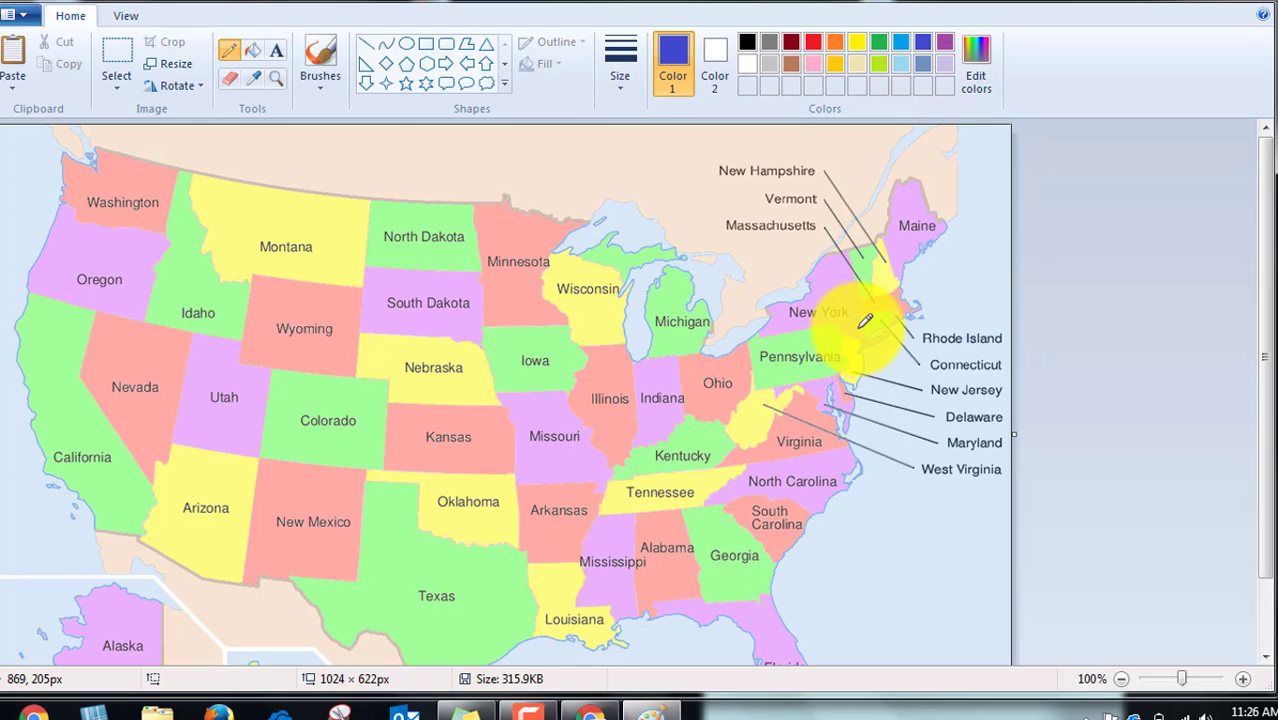
pyautogui.moveTo(855, 328)
pyautogui.mouseDown()
pyautogui.moveTo(709, 374)
pyautogui.moveTo(636, 352)
pyautogui.mouseUp()
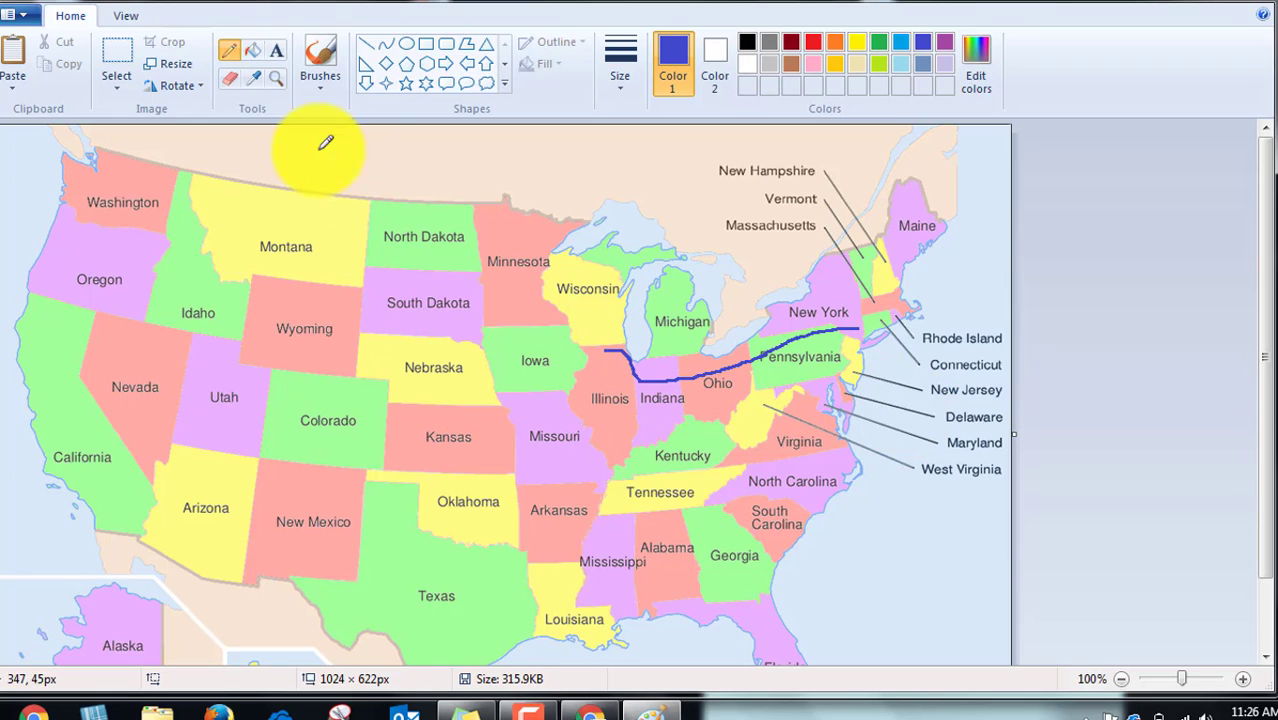
# Step: Add the text "Chicago" above the line's western end at font size 28 and narrow its text box to about 149 px
pyautogui.click(277, 54)
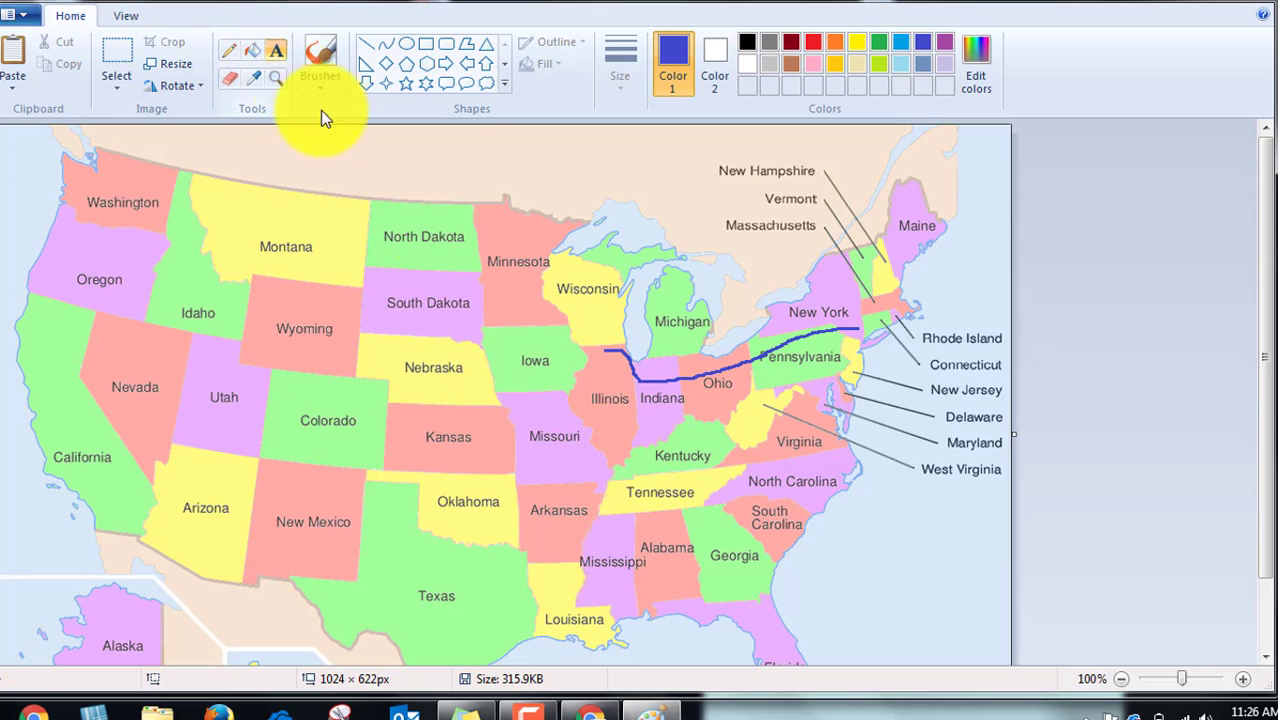
pyautogui.click(580, 300)
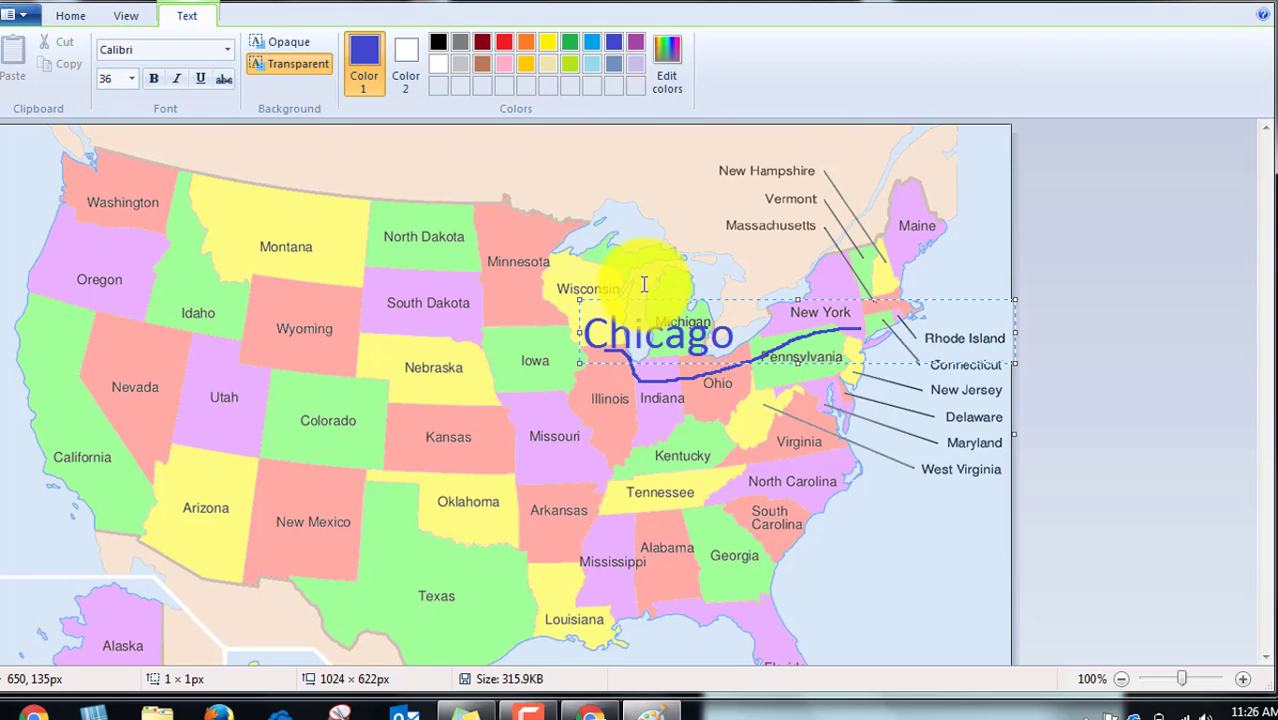
pyautogui.moveTo(736, 336); pyautogui.dragTo(568, 314)
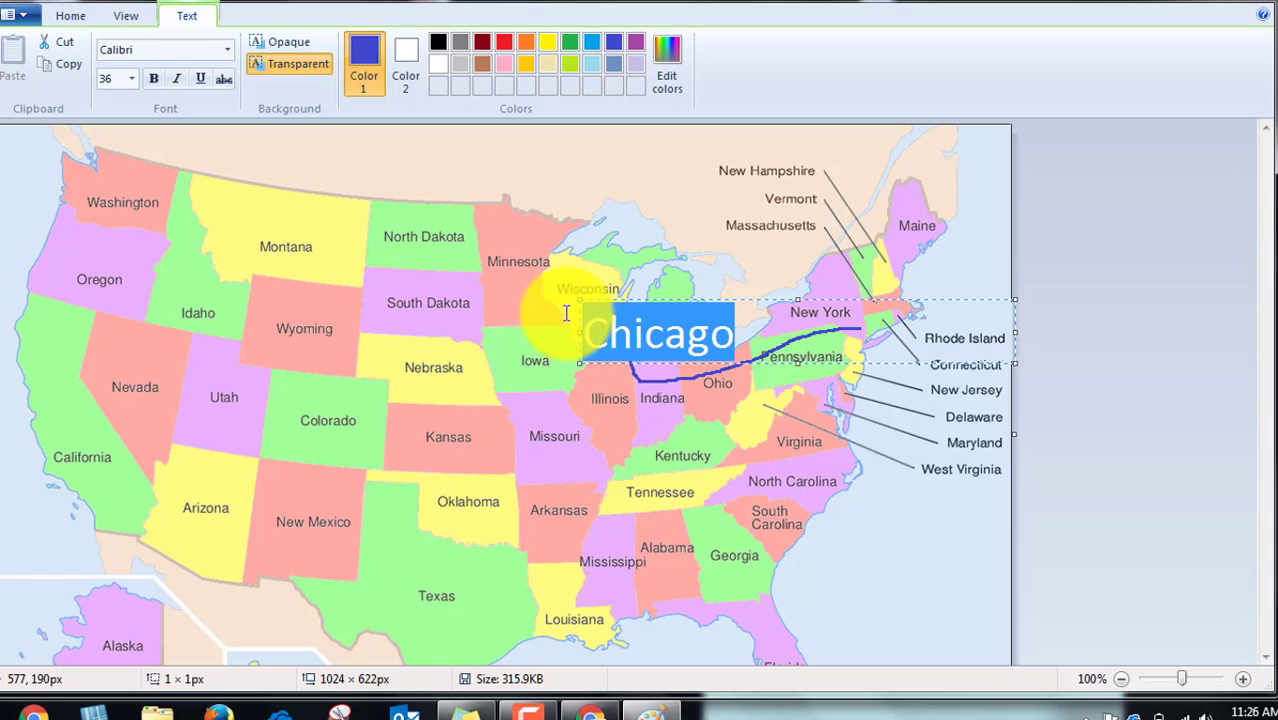
pyautogui.click(130, 80)
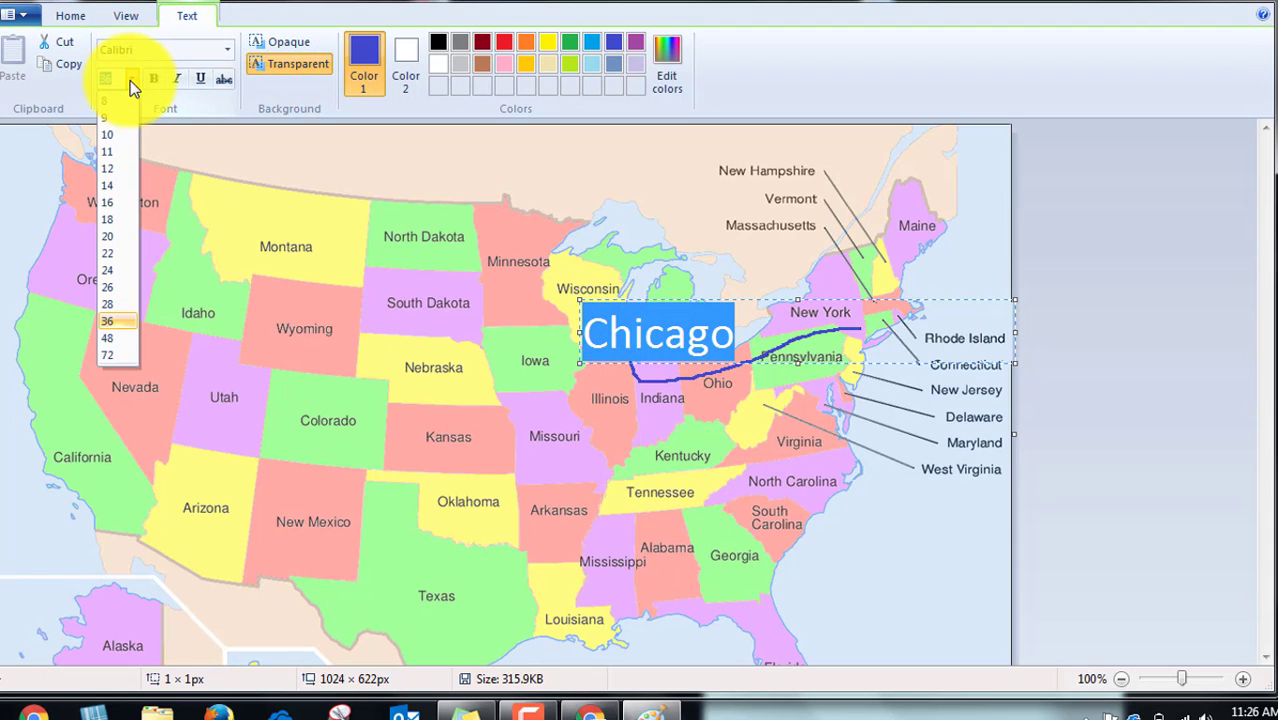
pyautogui.click(113, 308)
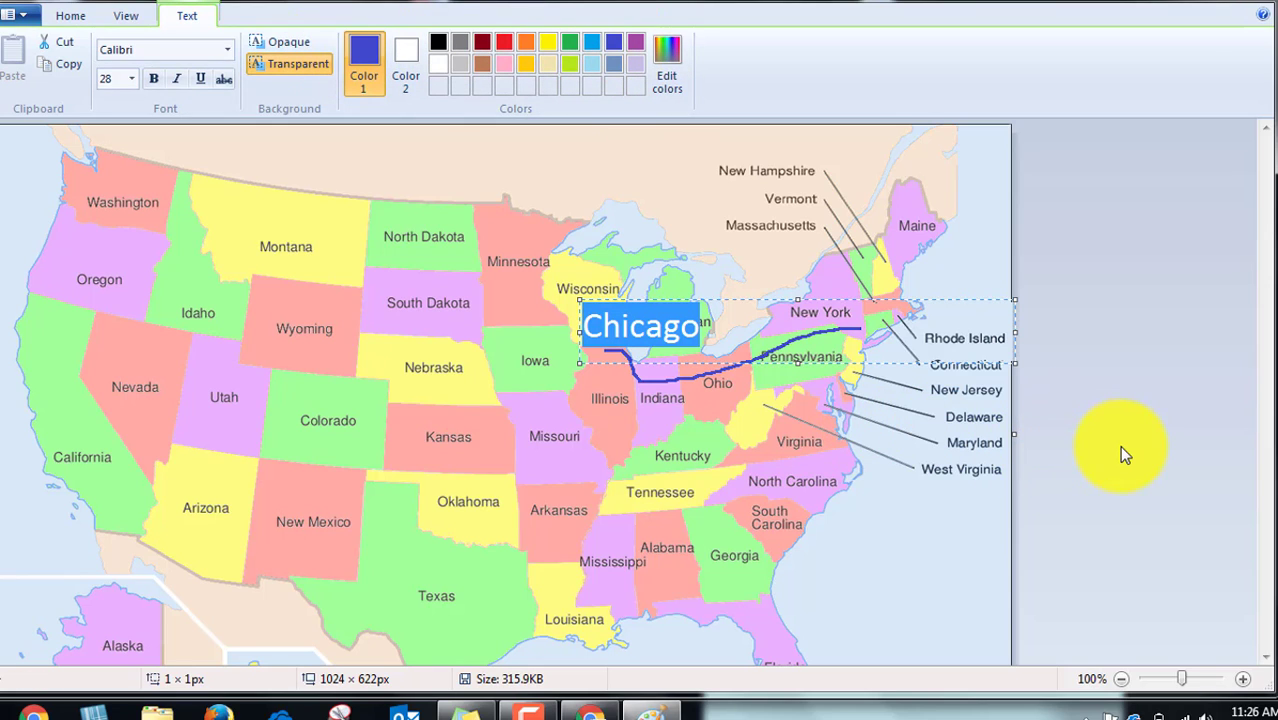
pyautogui.moveTo(1020, 330); pyautogui.dragTo(729, 330)
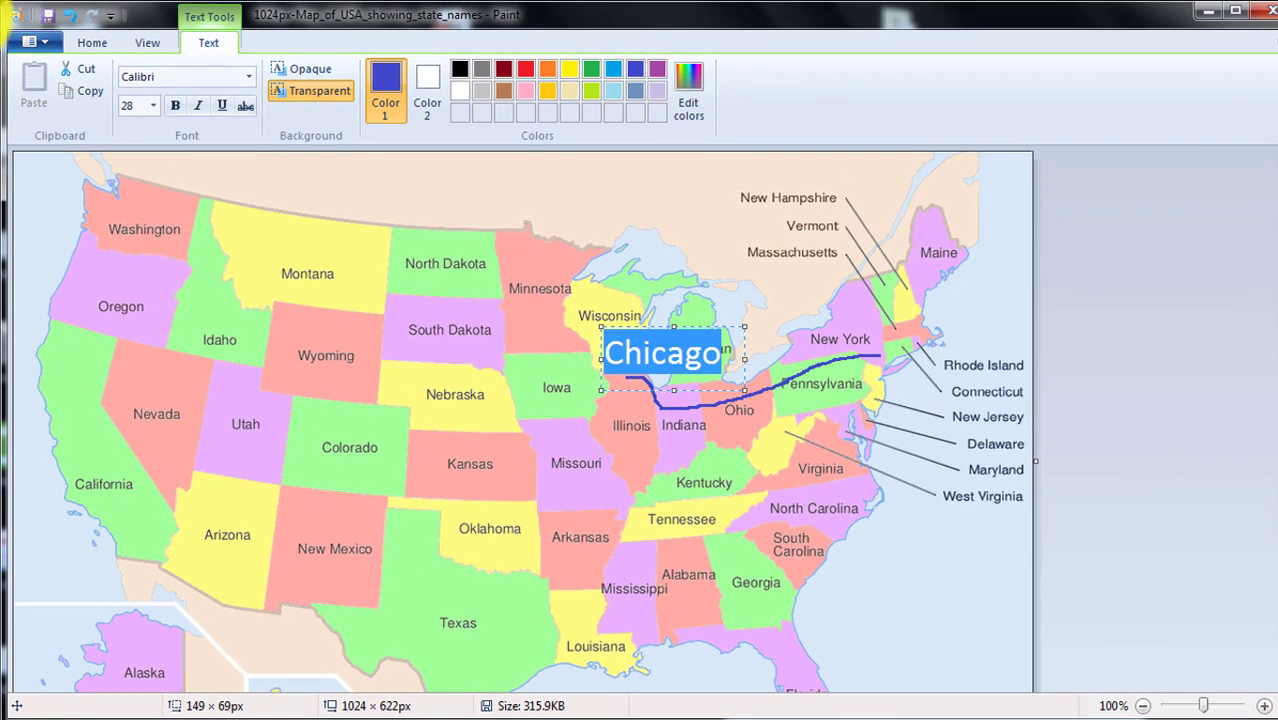
# Step: Save the annotated map on the Desktop as a JPEG picture named "map 1", replacing the existing file and accepting the loss of transparency
pyautogui.click(33, 41)
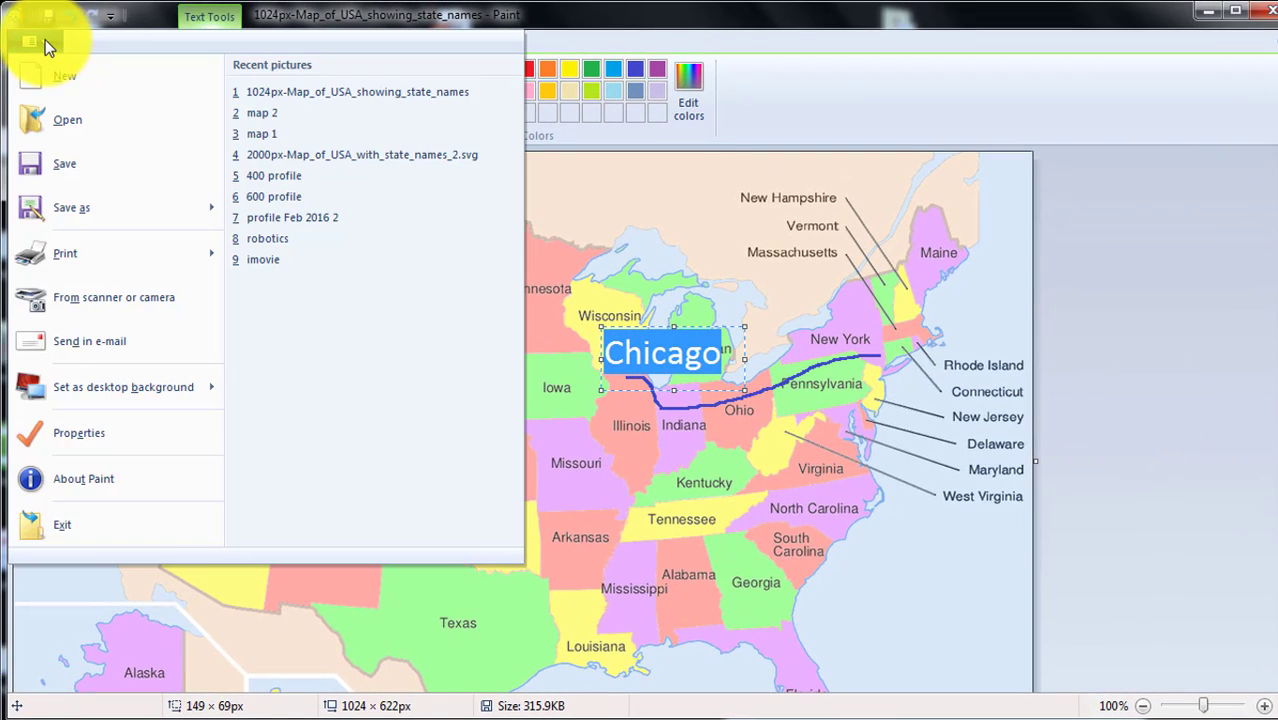
pyautogui.moveTo(75, 222)
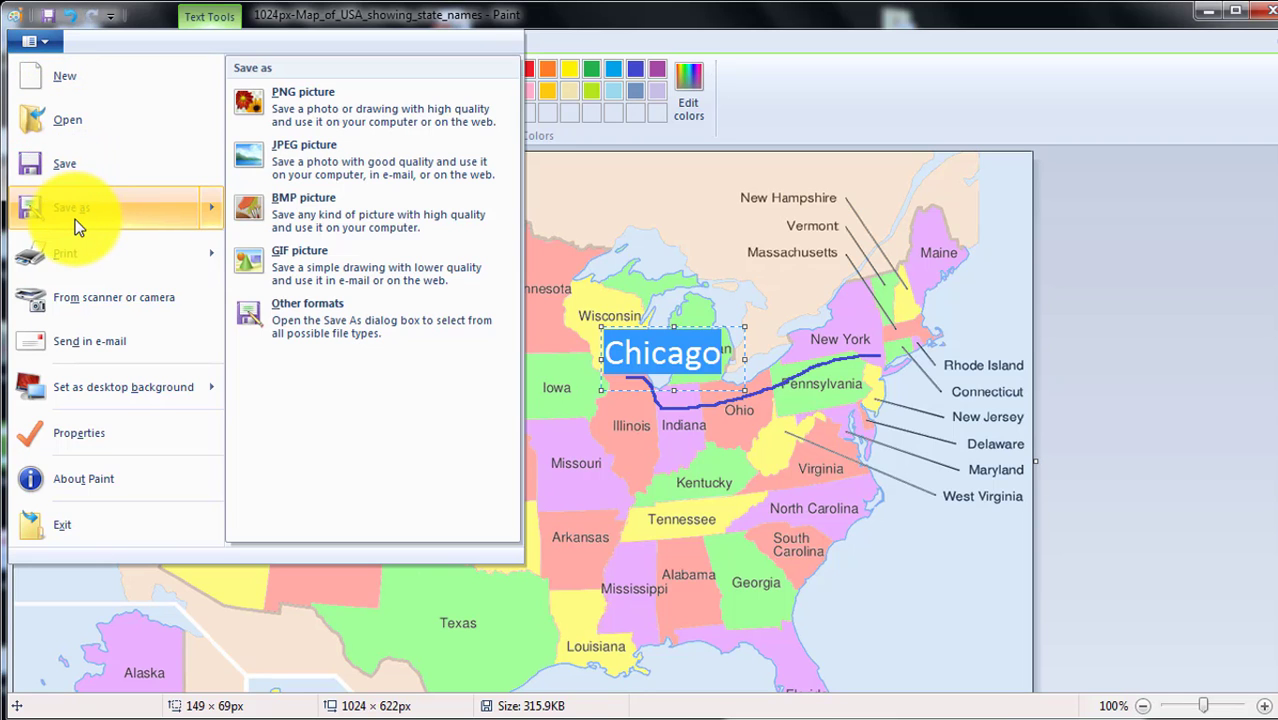
pyautogui.click(263, 152)
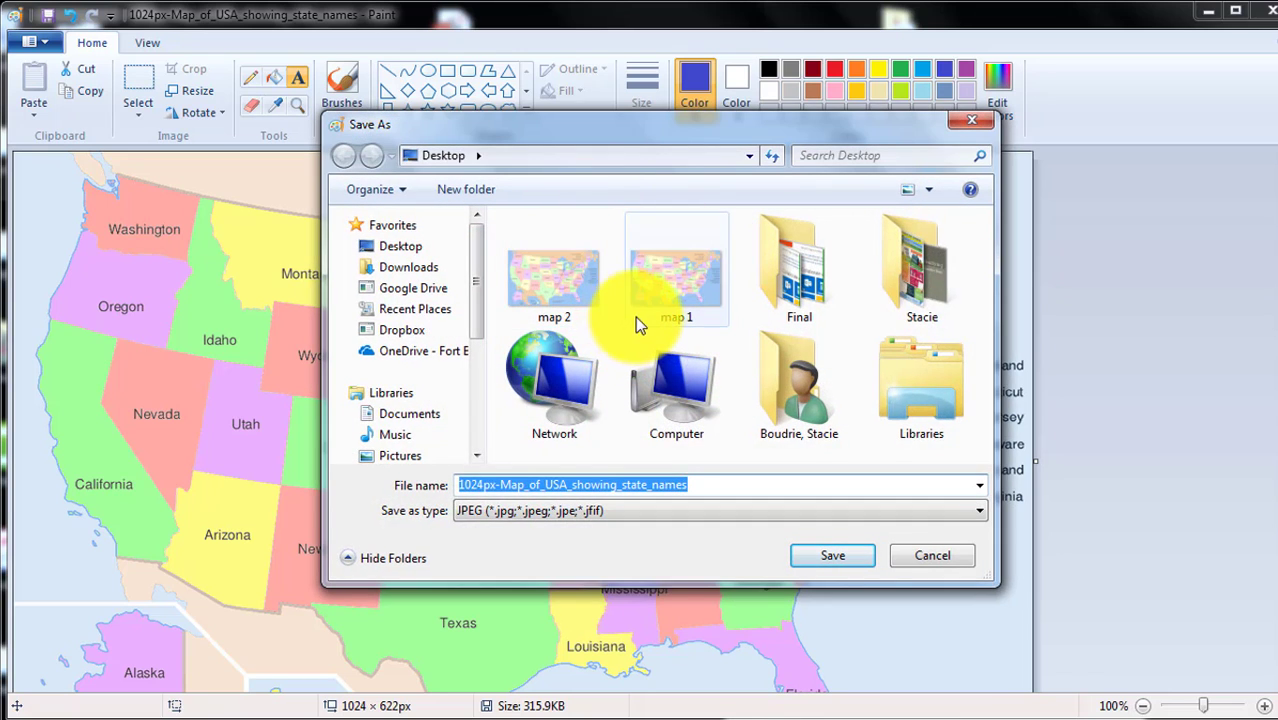
pyautogui.write('map 1')
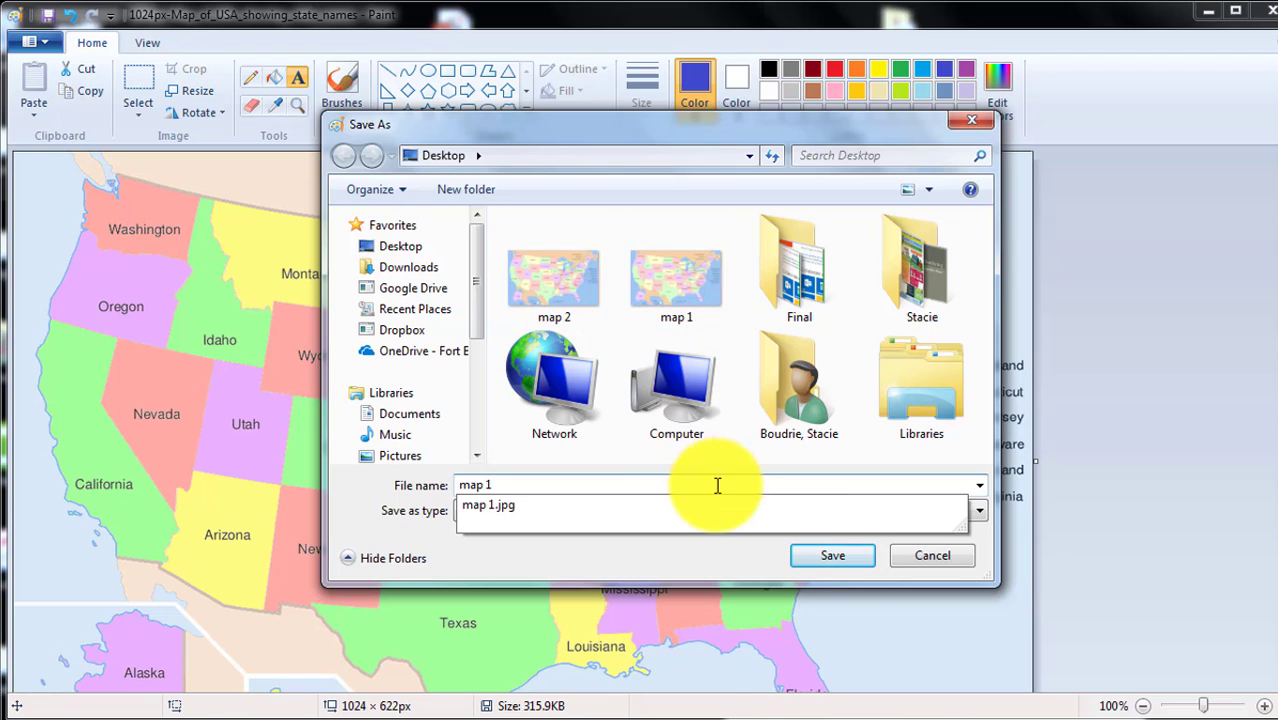
pyautogui.click(692, 281)
pyautogui.click(831, 562)
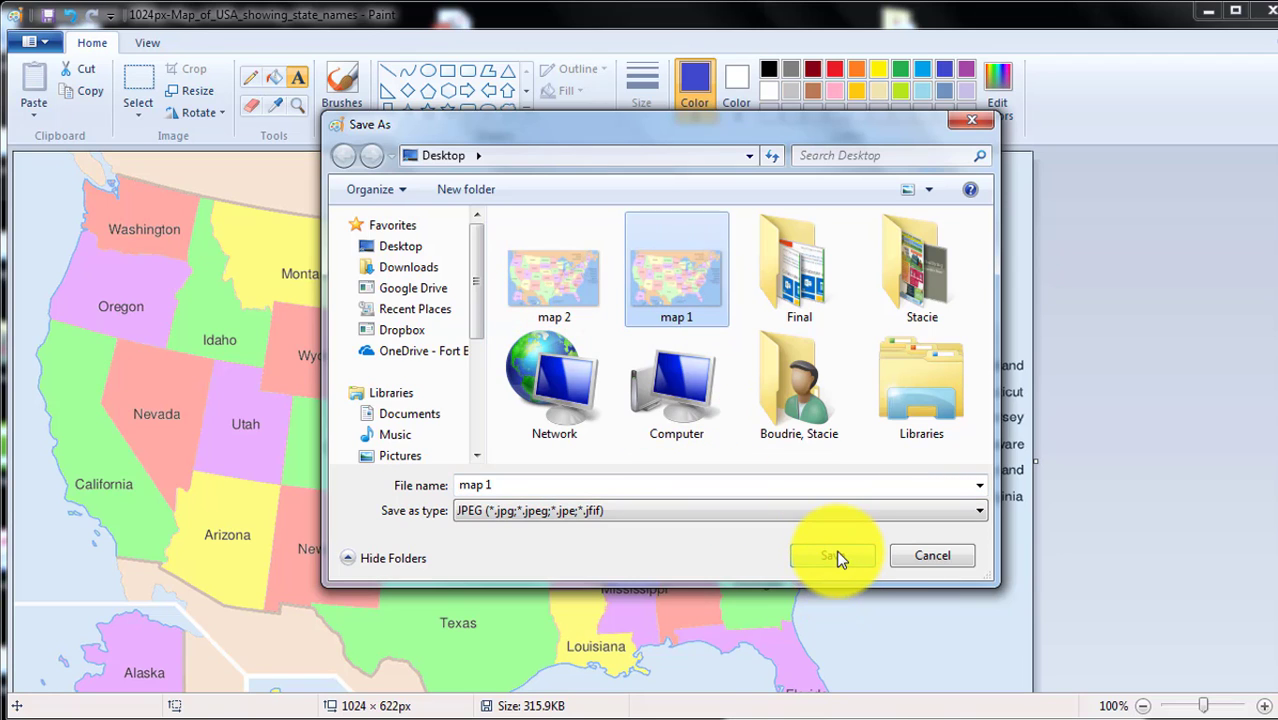
pyautogui.click(697, 376)
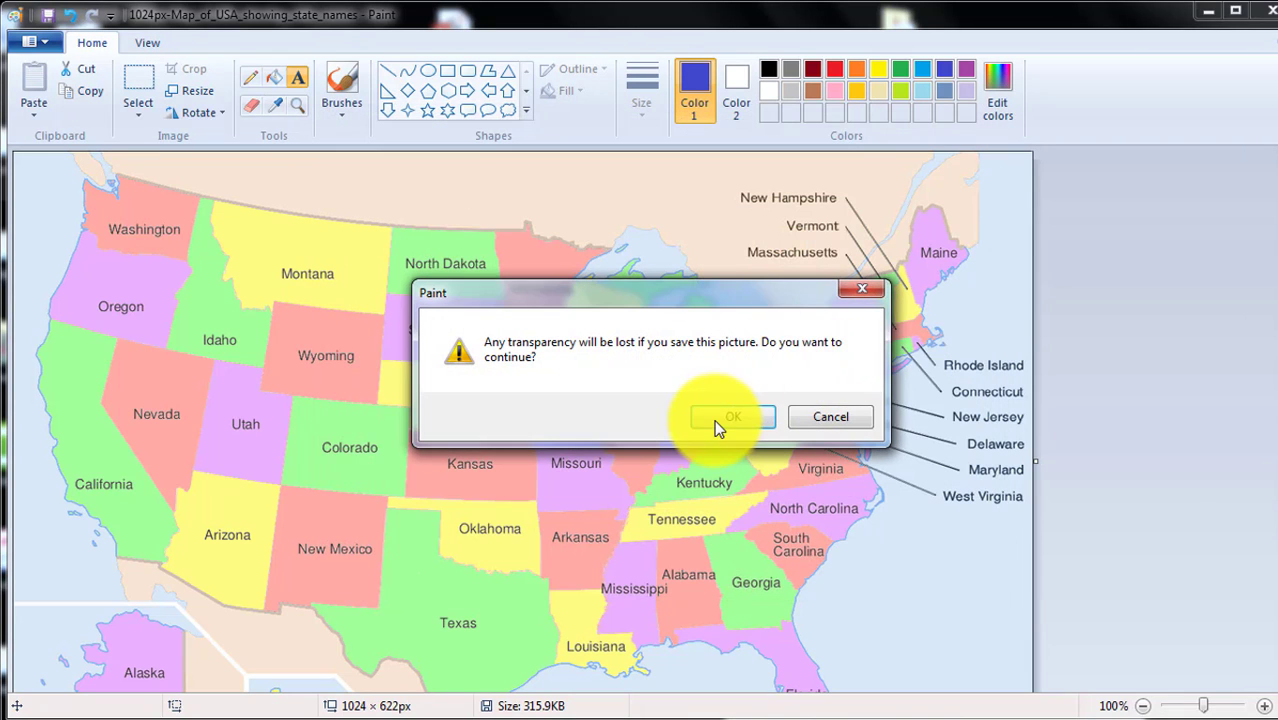
pyautogui.click(725, 416)
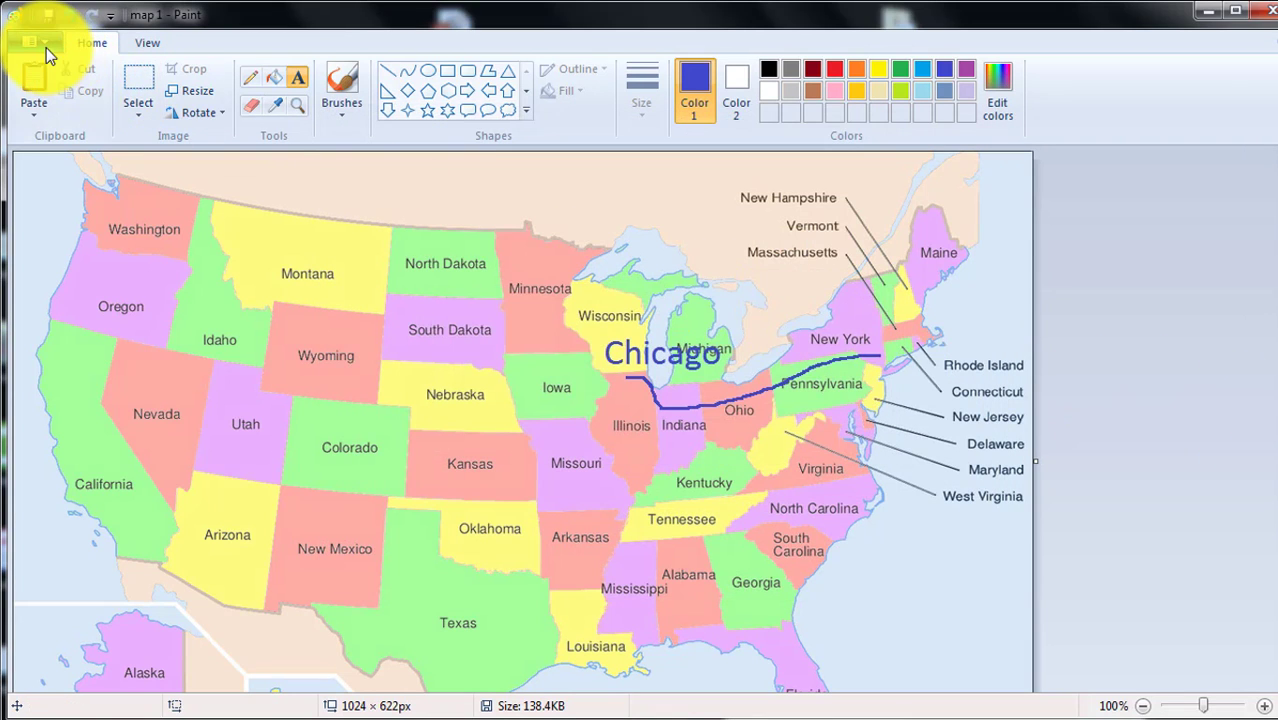
# Step: Draw a red Pencil line from the blue line's western end in northern Illinois across Iowa and Nebraska to northern Colorado
pyautogui.click(251, 75)
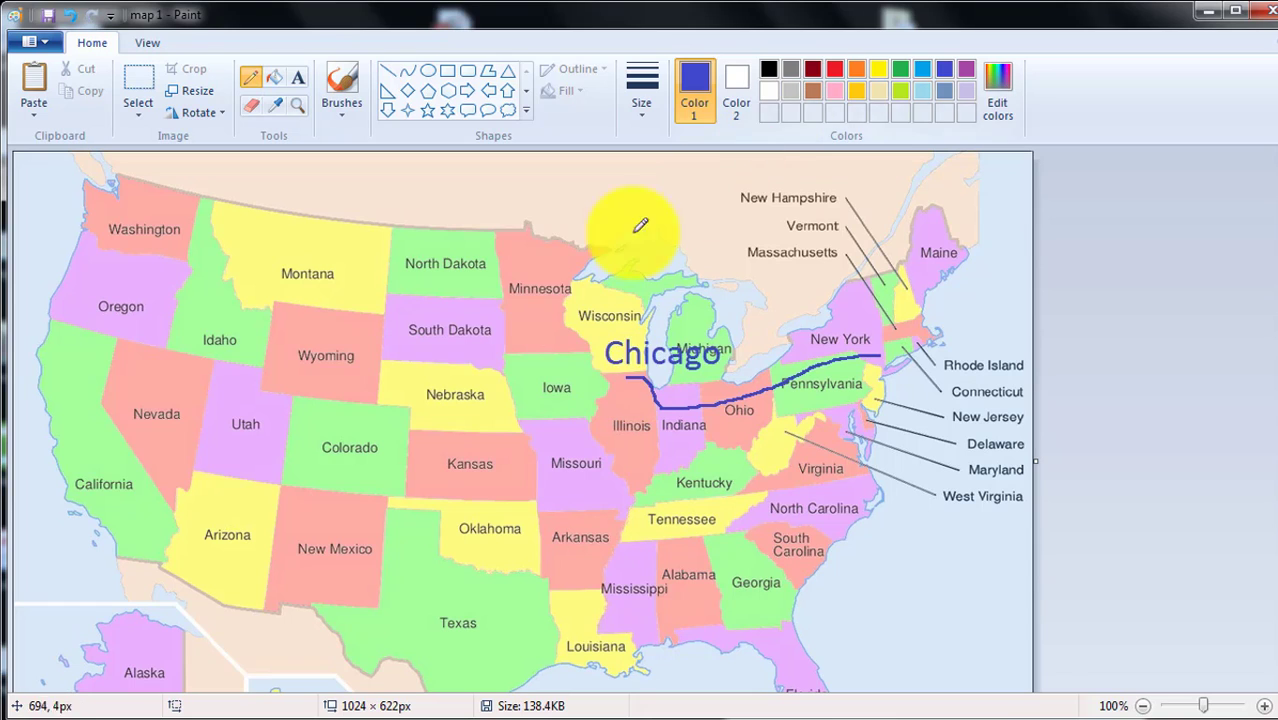
pyautogui.moveTo(628, 378); pyautogui.dragTo(658, 408)
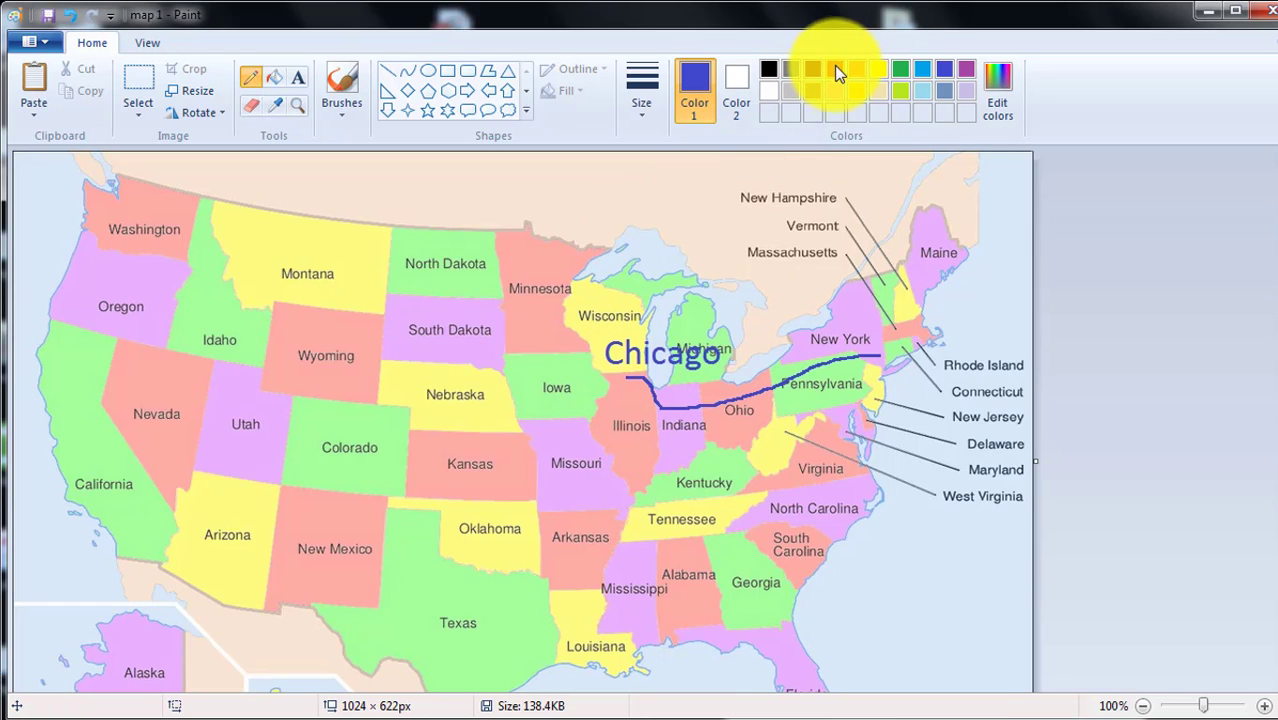
pyautogui.click(834, 68)
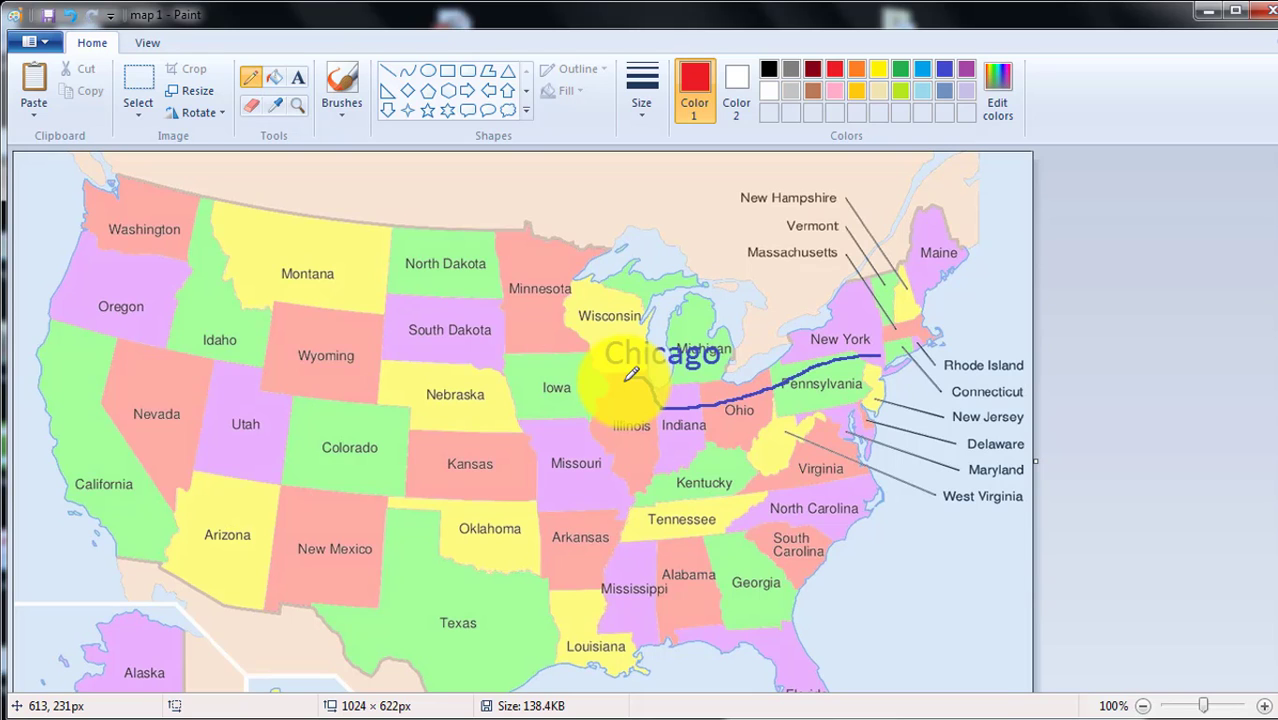
pyautogui.moveTo(625, 381); pyautogui.dragTo(492, 402)
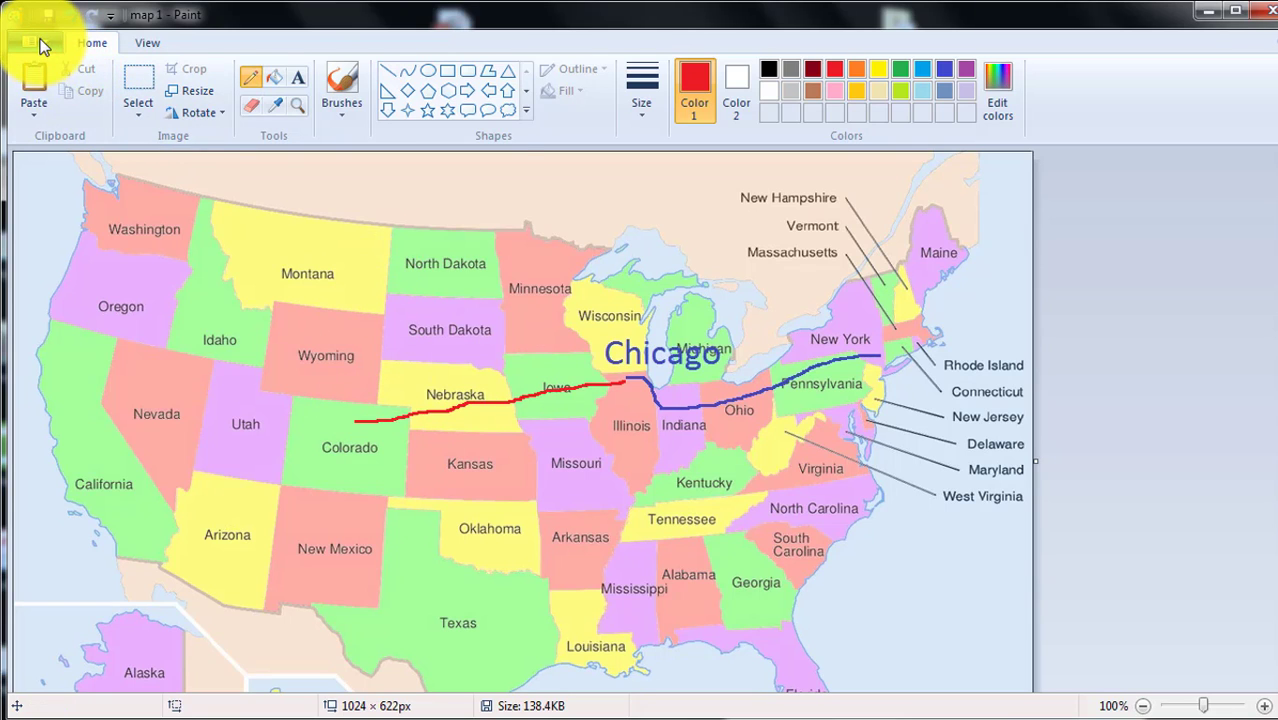
# Step: Save the extended map on the Desktop as a JPEG picture named "map 2", replacing the existing file
pyautogui.click(40, 45)
pyautogui.moveTo(195, 200)
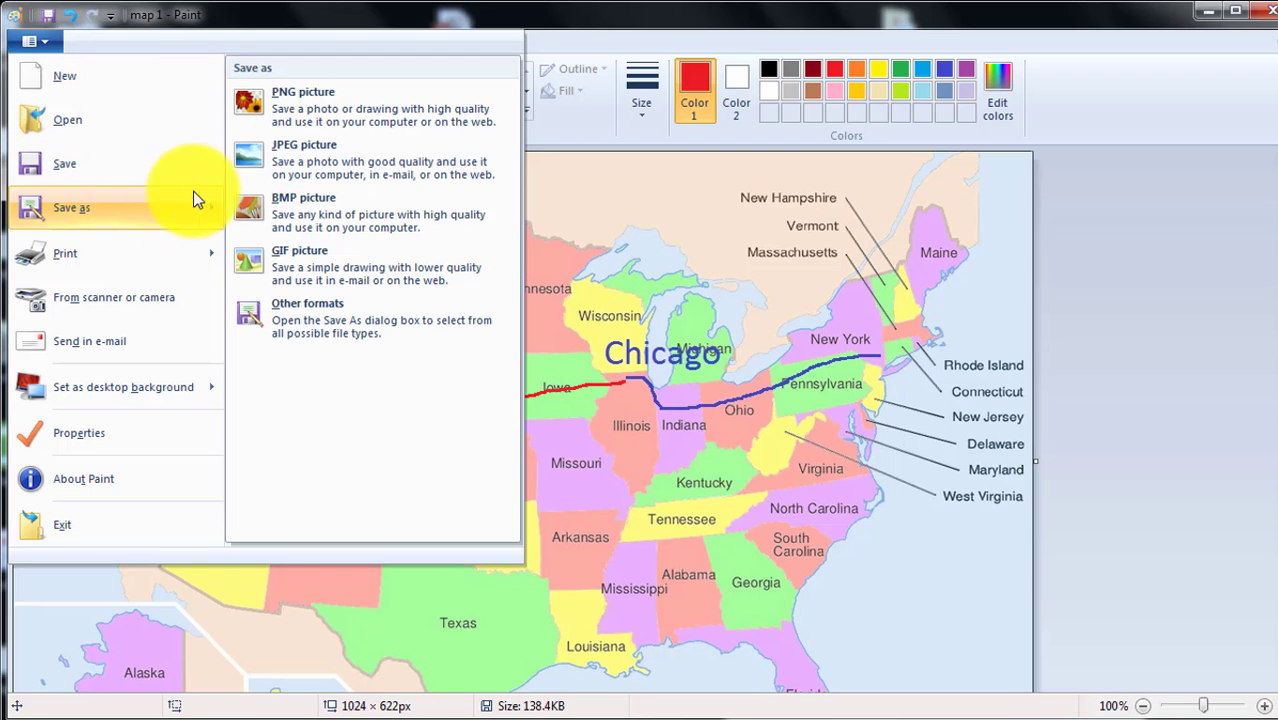
pyautogui.click(328, 140)
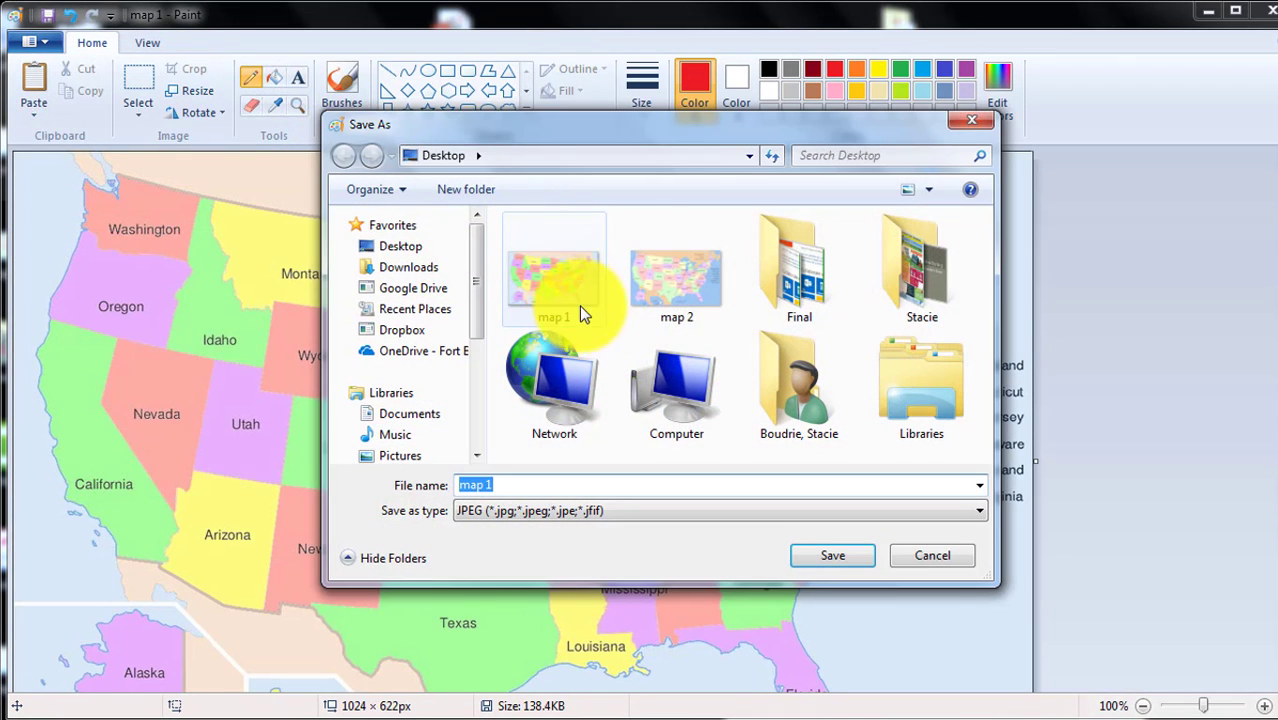
pyautogui.click(681, 305)
pyautogui.click(818, 556)
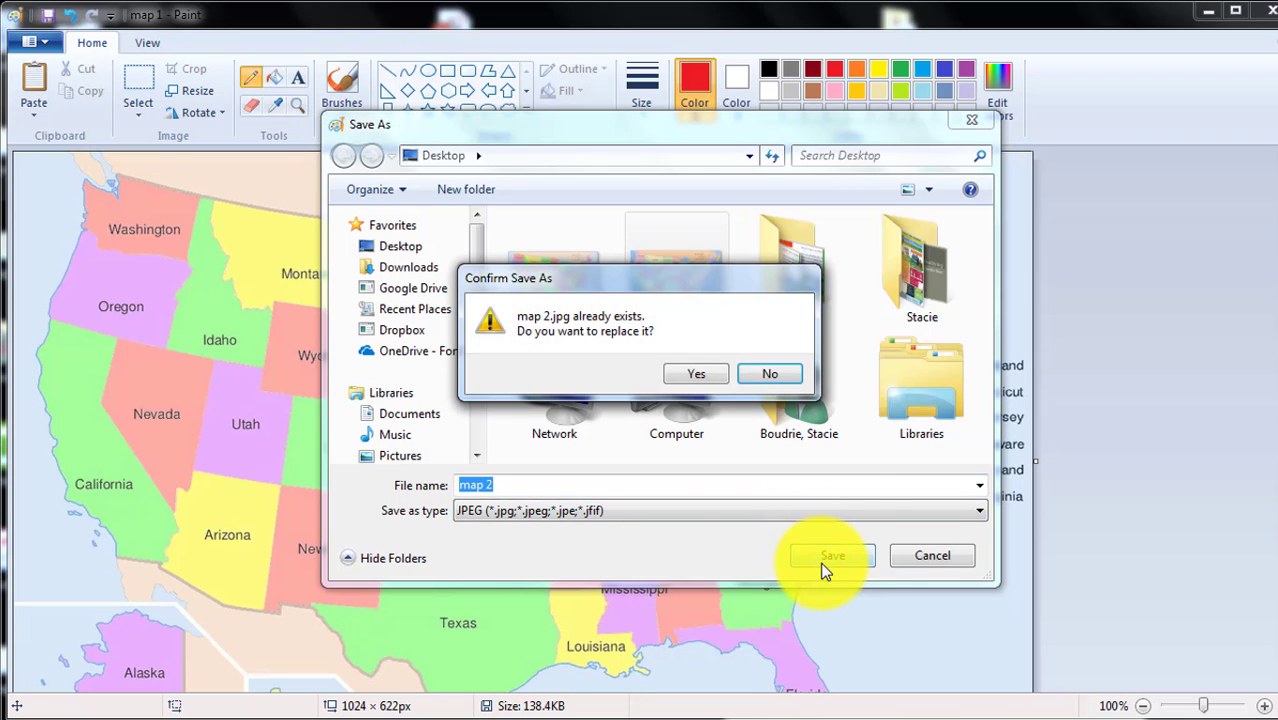
pyautogui.click(697, 374)
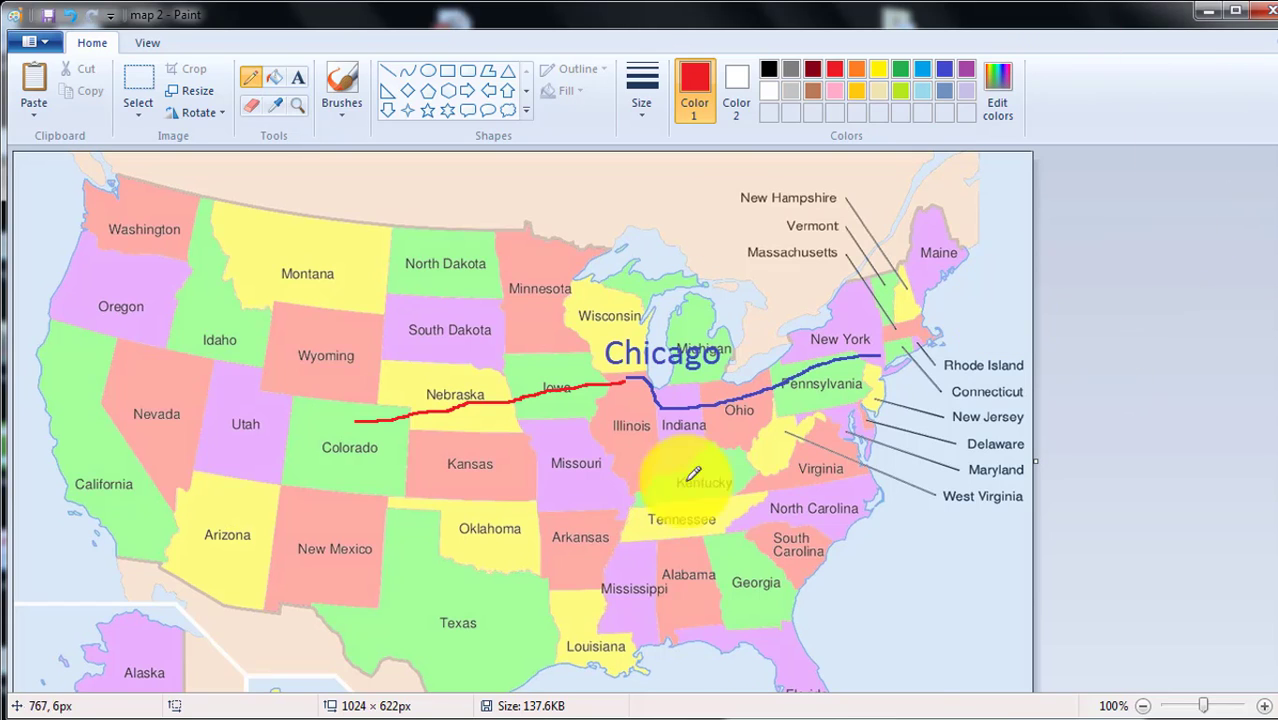
# Step: Switch to the "Title Goes Here" Sway in the browser and add an image card below the New York City group
pyautogui.click(615, 715)
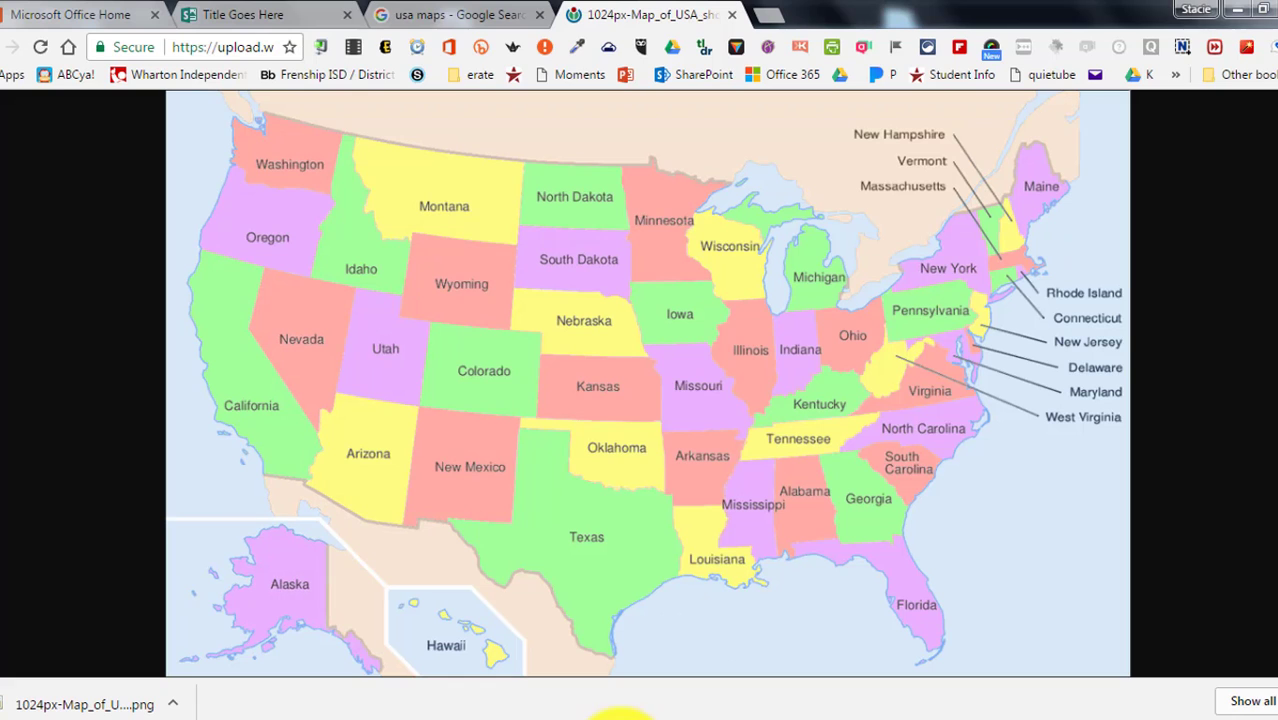
pyautogui.click(240, 12)
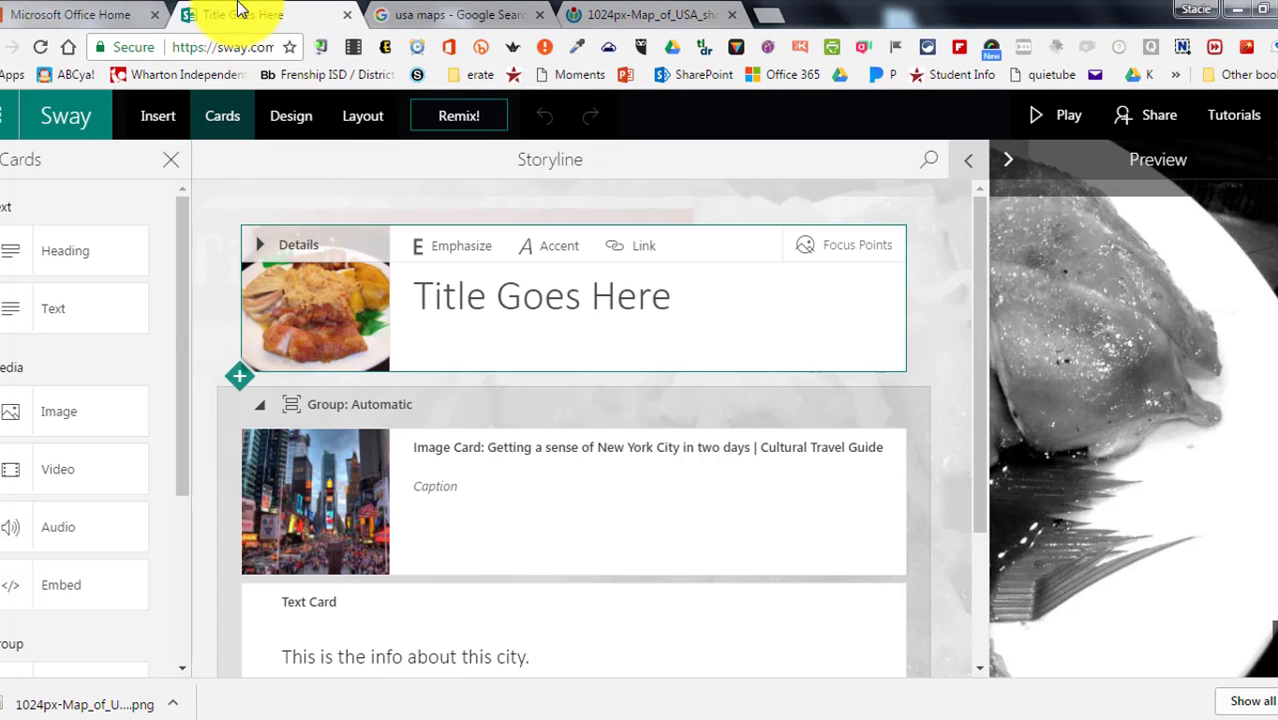
pyautogui.scroll(-3, 388, 430)
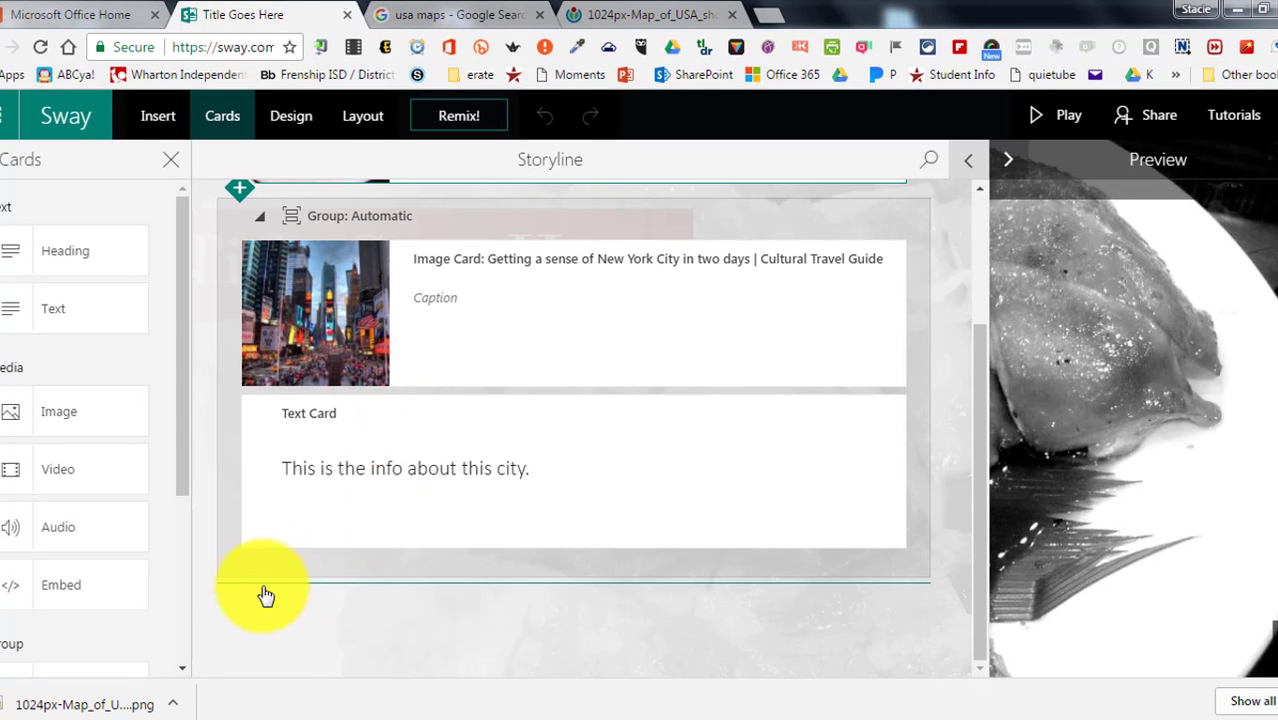
pyautogui.click(251, 585)
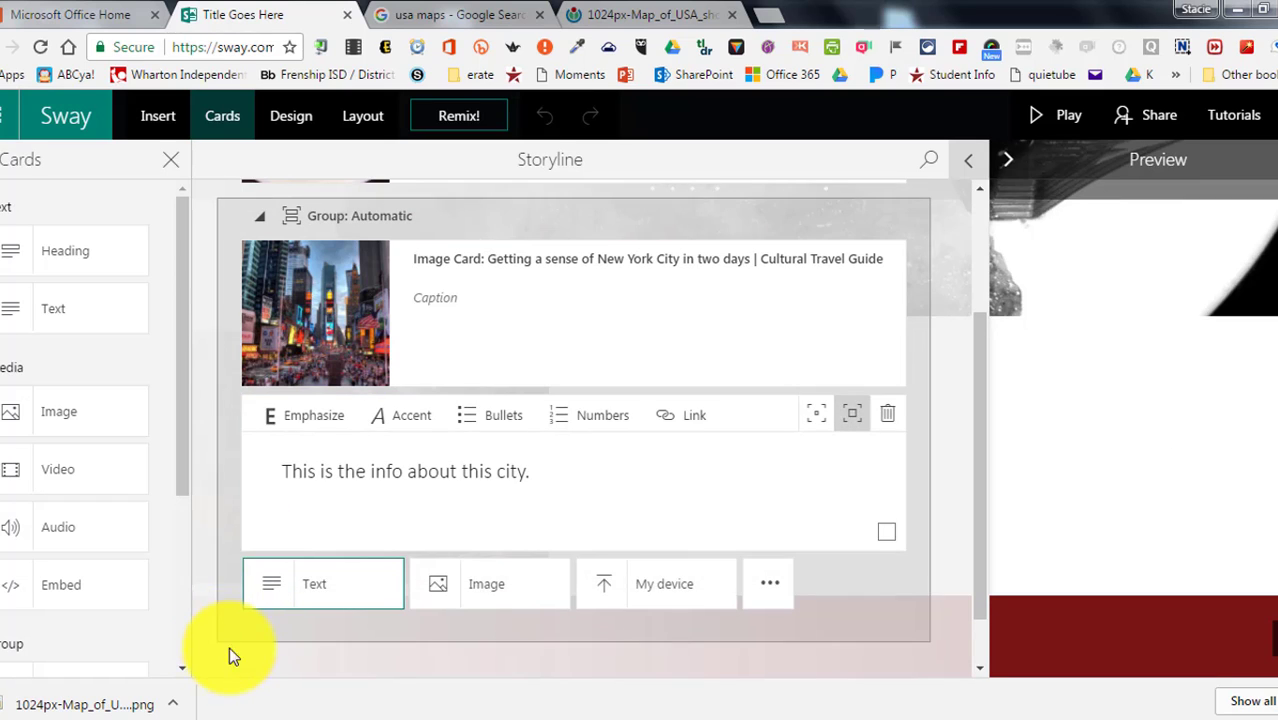
pyautogui.click(251, 631)
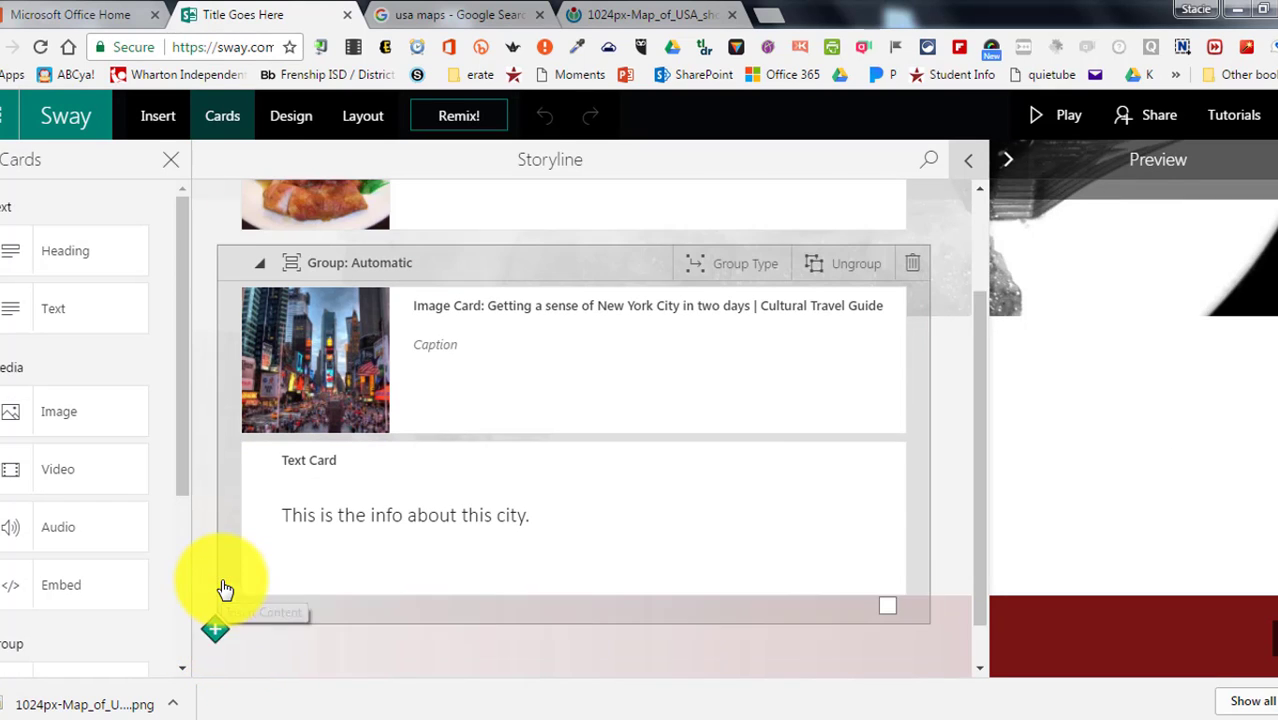
pyautogui.click(222, 586)
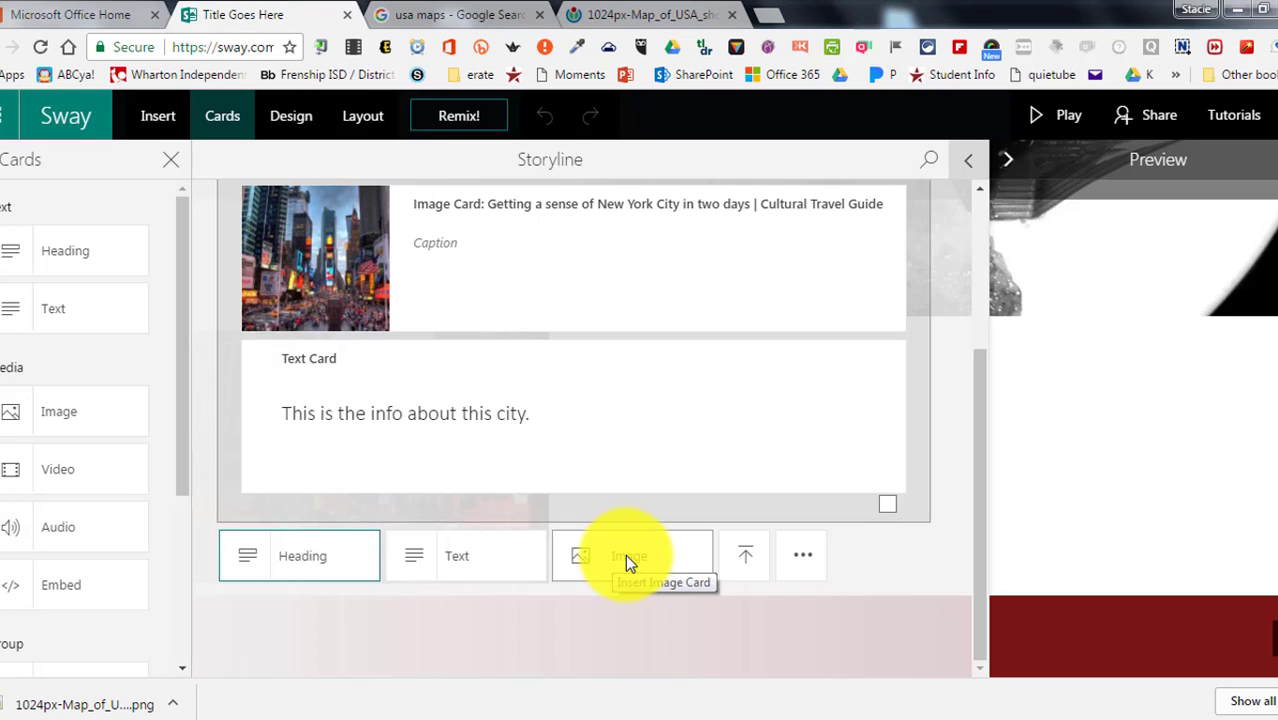
pyautogui.click(625, 556)
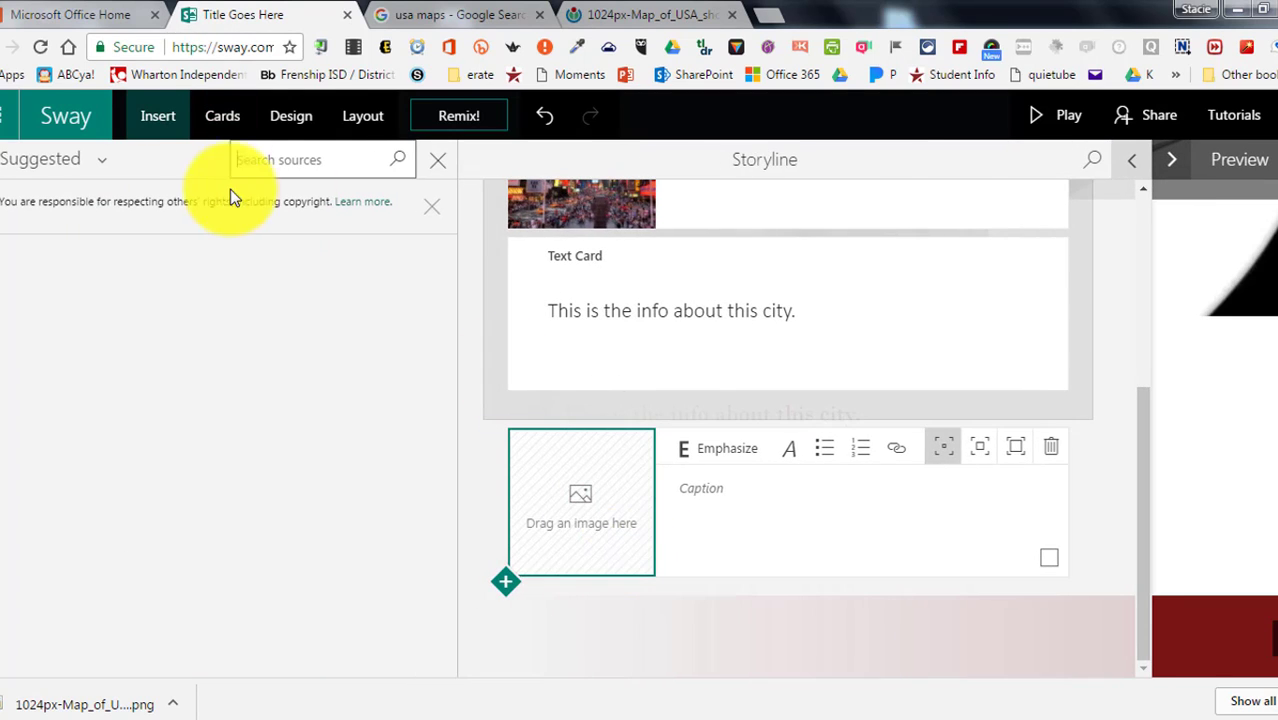
# Step: Fill the new image card with the "map 1" picture from the device's Desktop
pyautogui.click(101, 163)
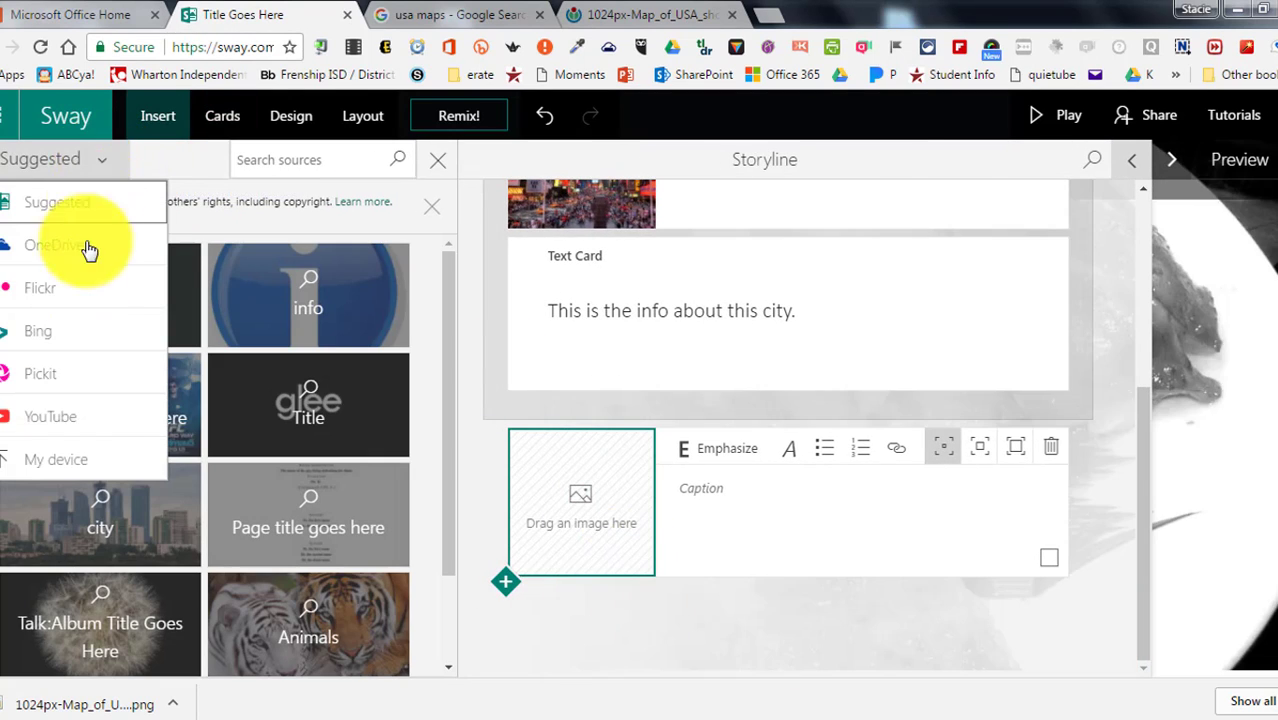
pyautogui.click(73, 467)
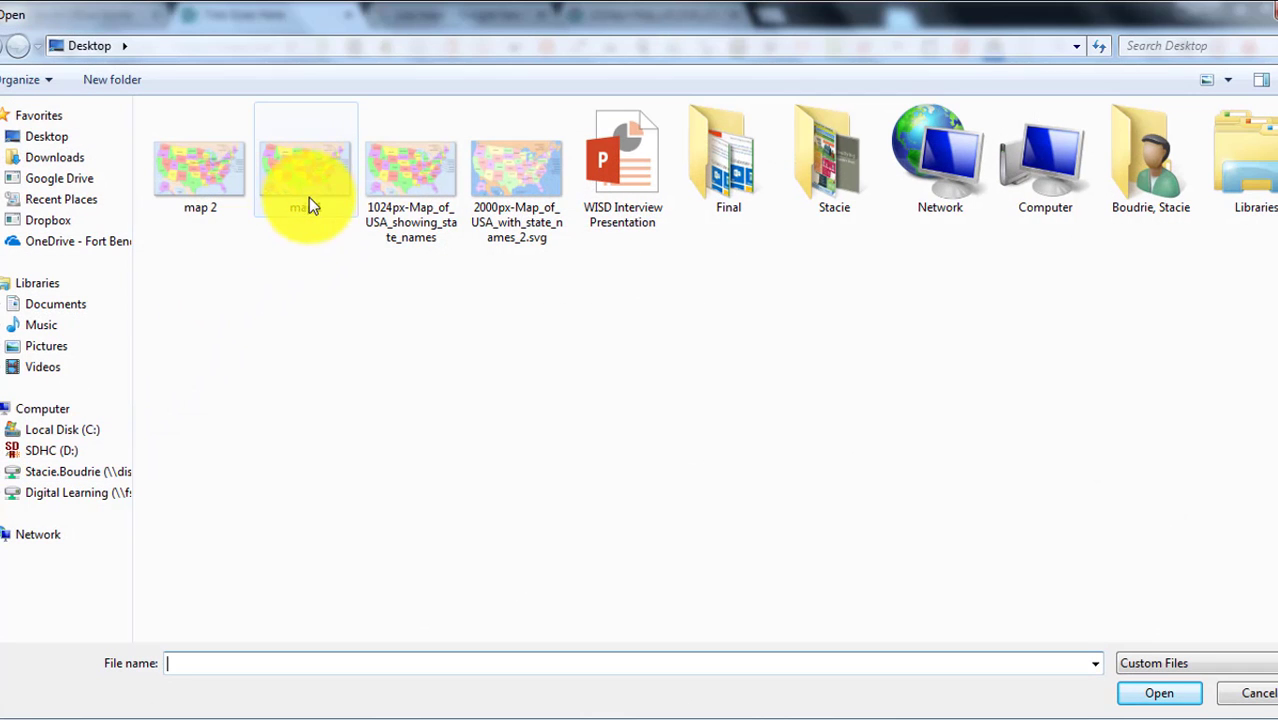
pyautogui.click(319, 176)
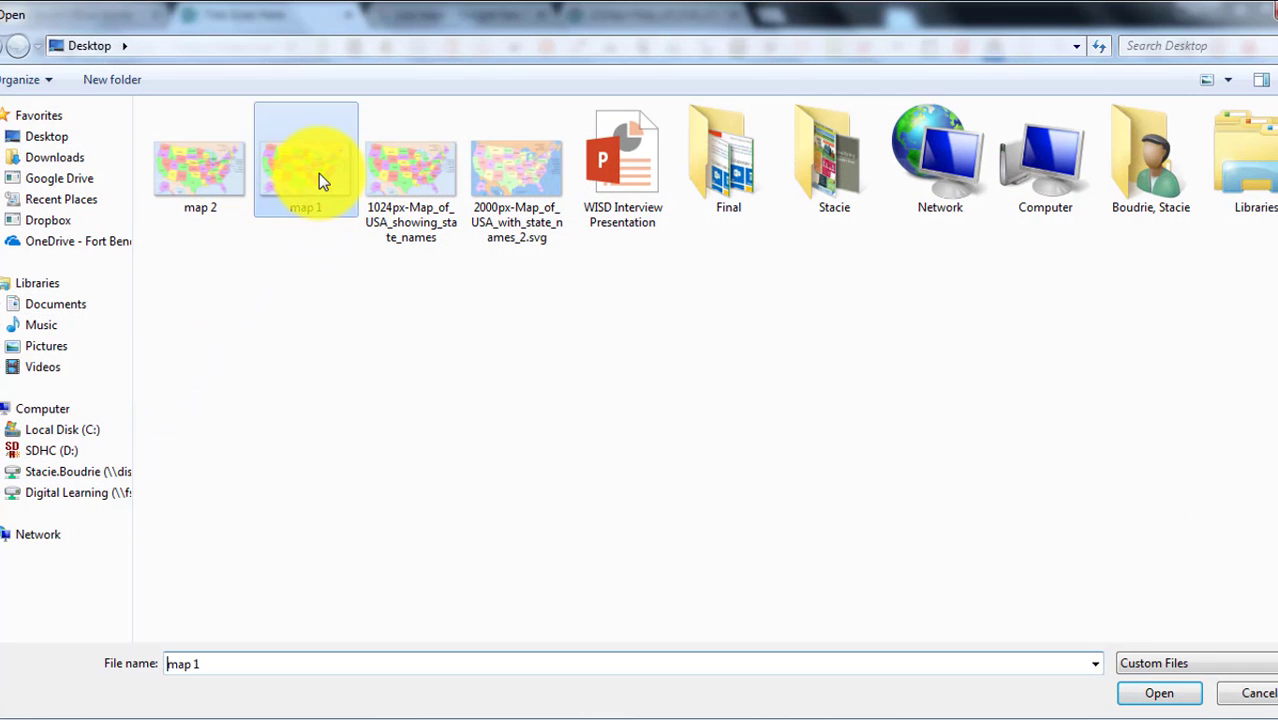
pyautogui.click(1150, 694)
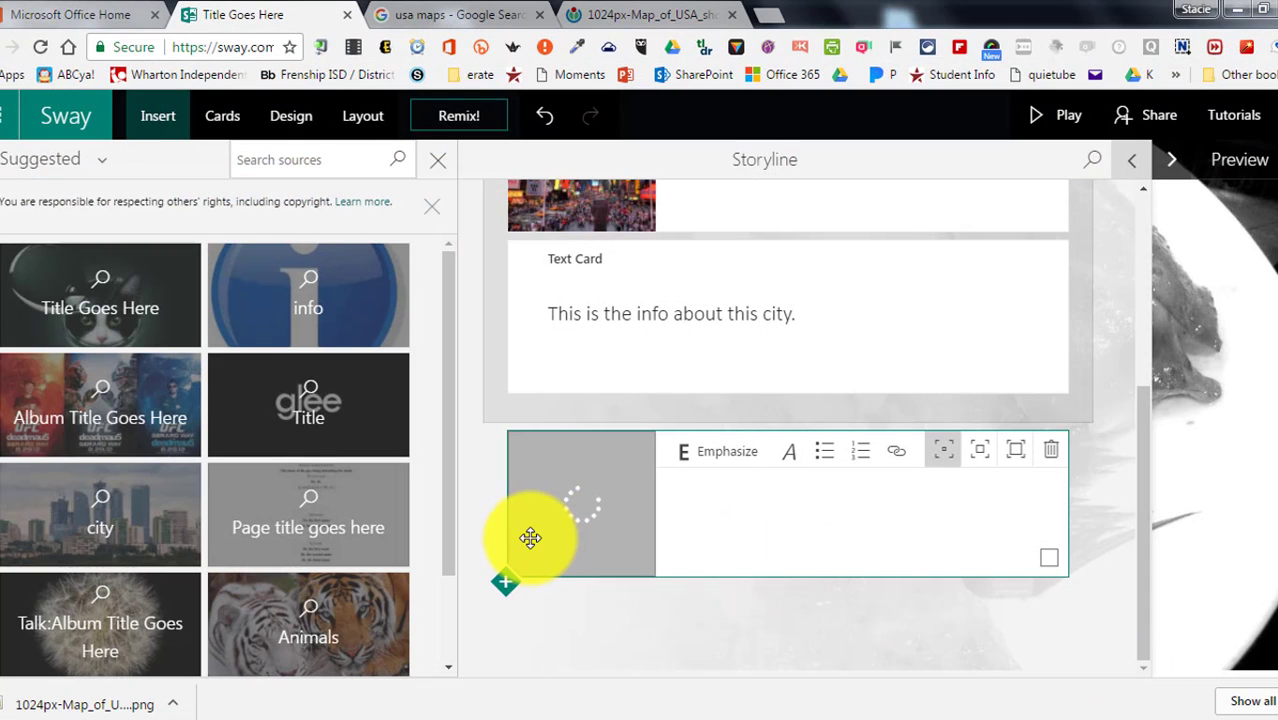